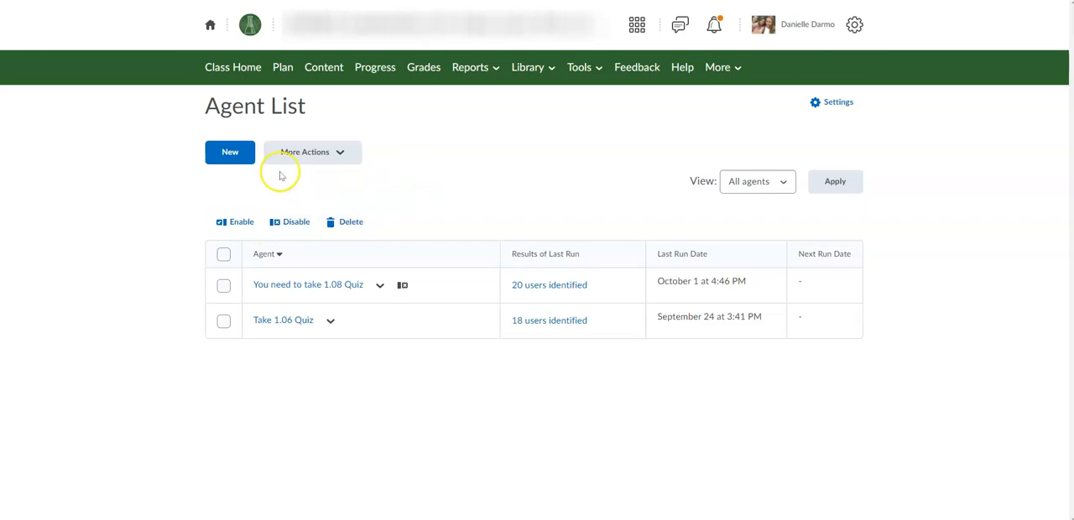
Step: Create a new enabled agent named "Unit 2 Test" for all users visible in the Classlist
click(234, 159)
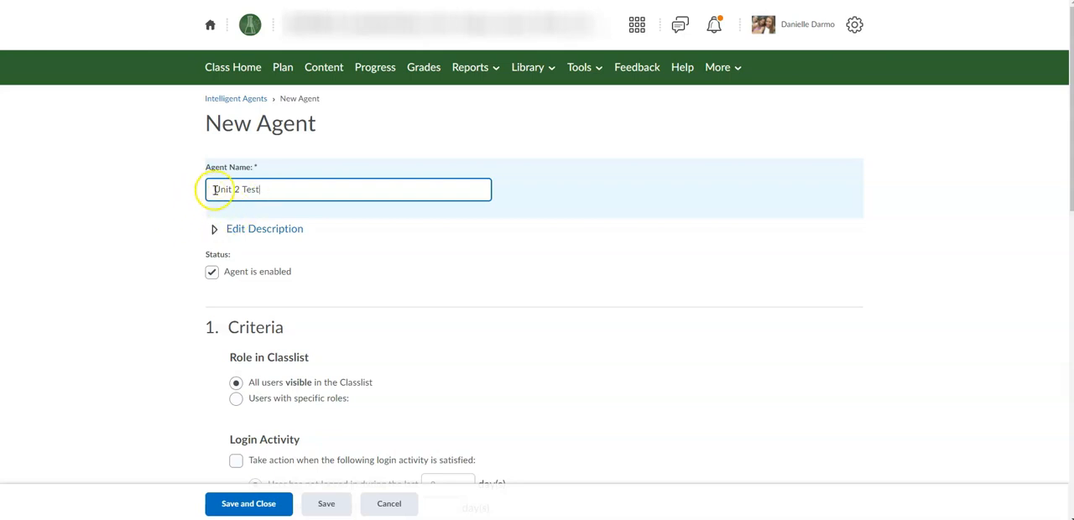
scroll(190, 240, down, 1)
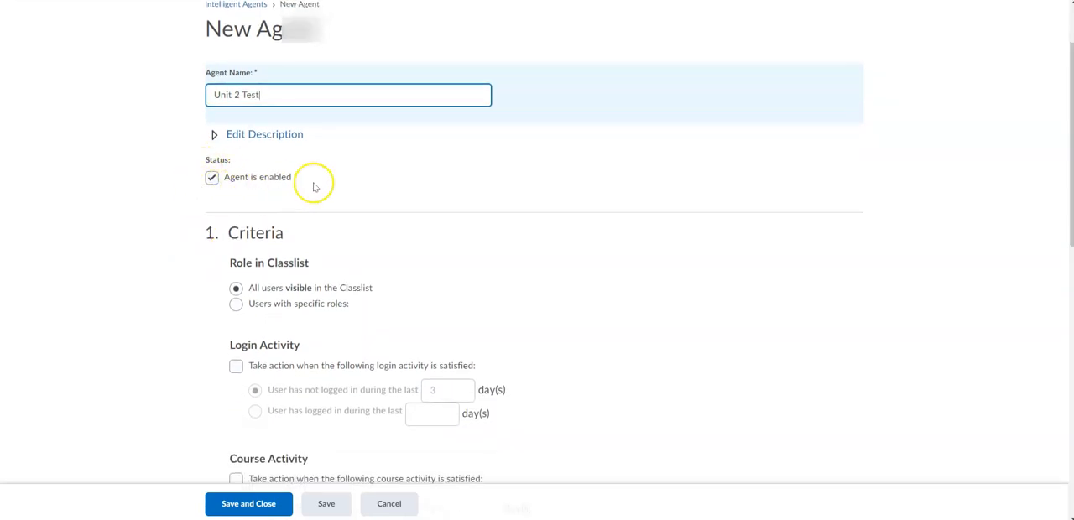
scroll(312, 184, down, 1)
scroll(315, 186, down, 1)
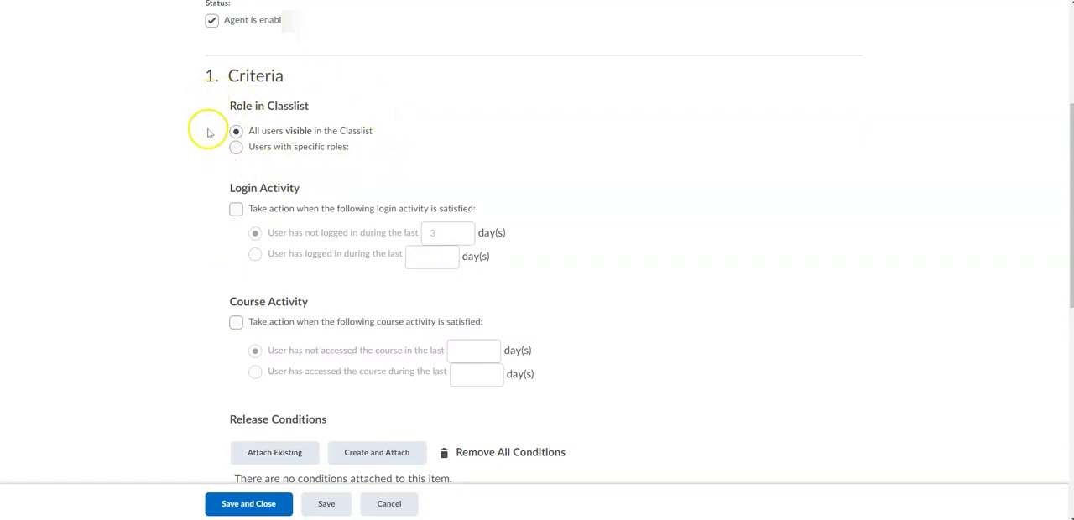
scroll(210, 159, down, 3)
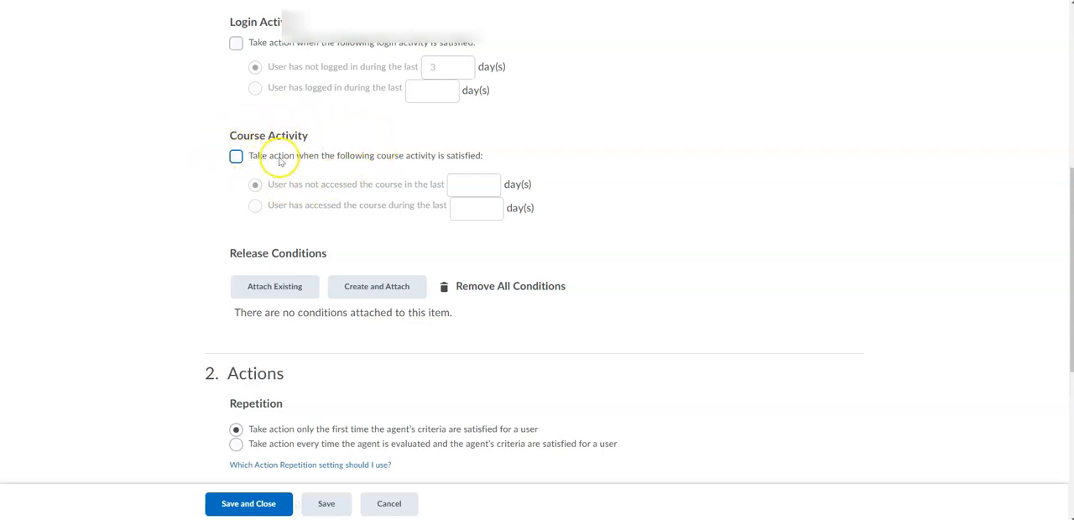
double_click(236, 158)
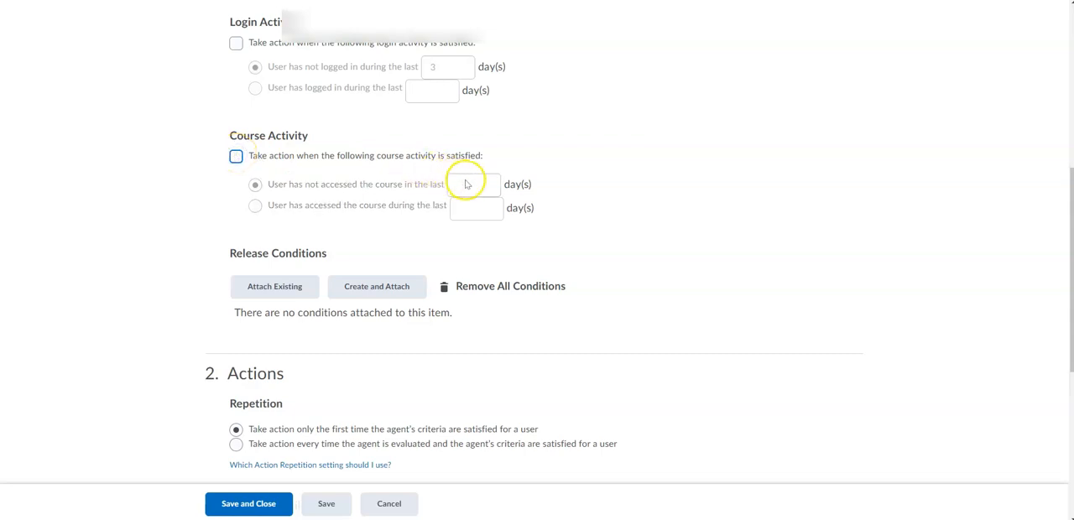
click(236, 157)
click(471, 178)
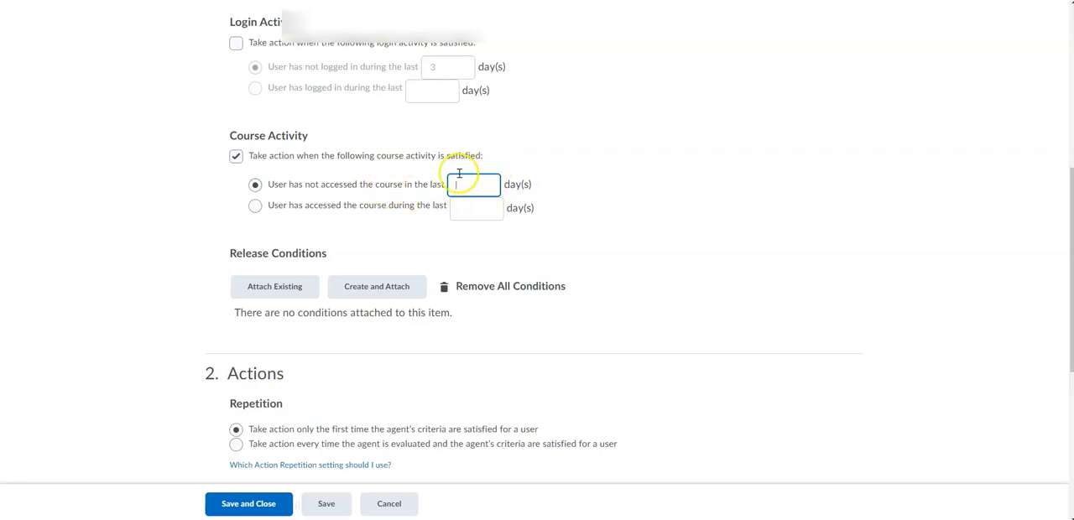
click(236, 156)
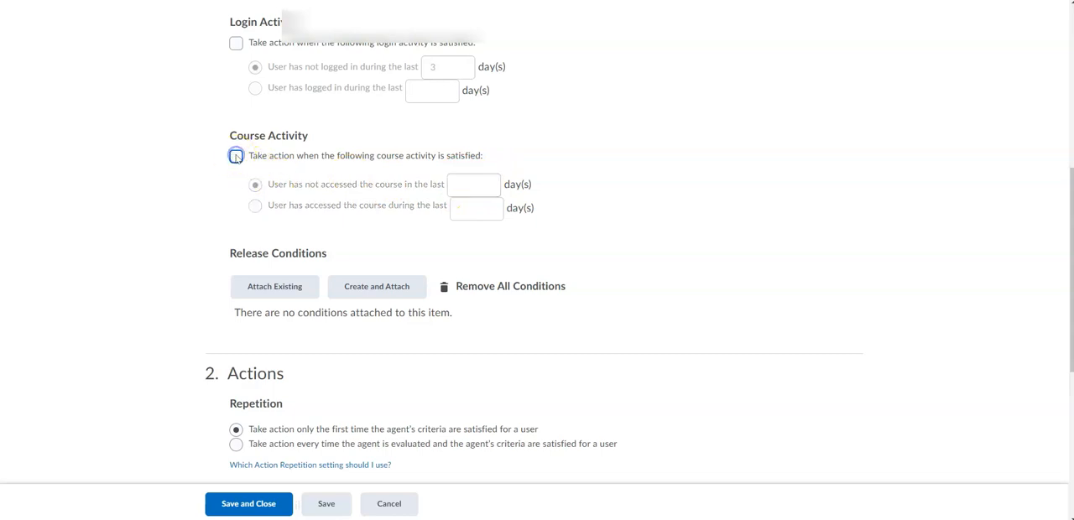
Step: Create and attach a Group enrollment release condition for Group 1 of the 21-22 6th Grade Earth Science groups
scroll(217, 235, down, 1)
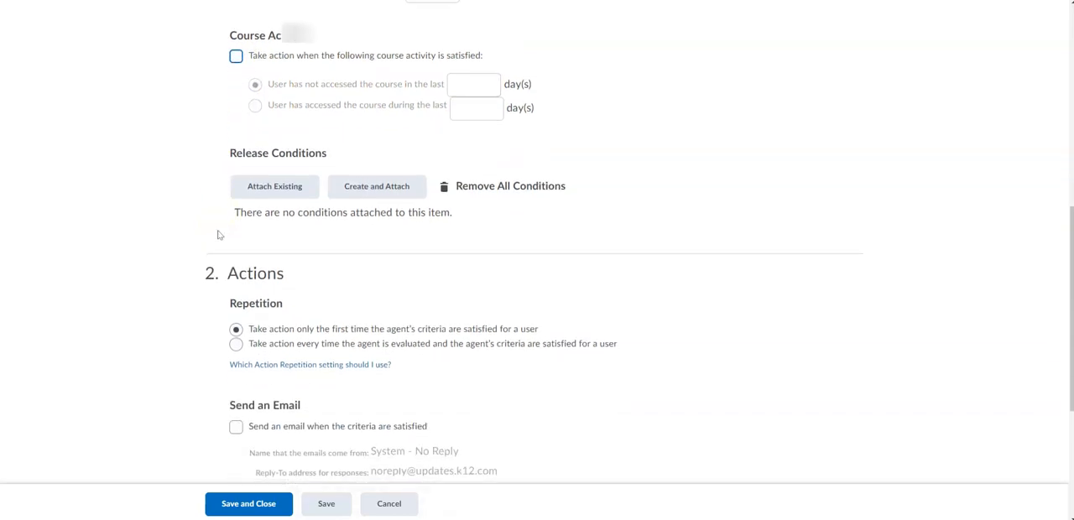
scroll(217, 235, up, 1)
scroll(217, 234, down, 2)
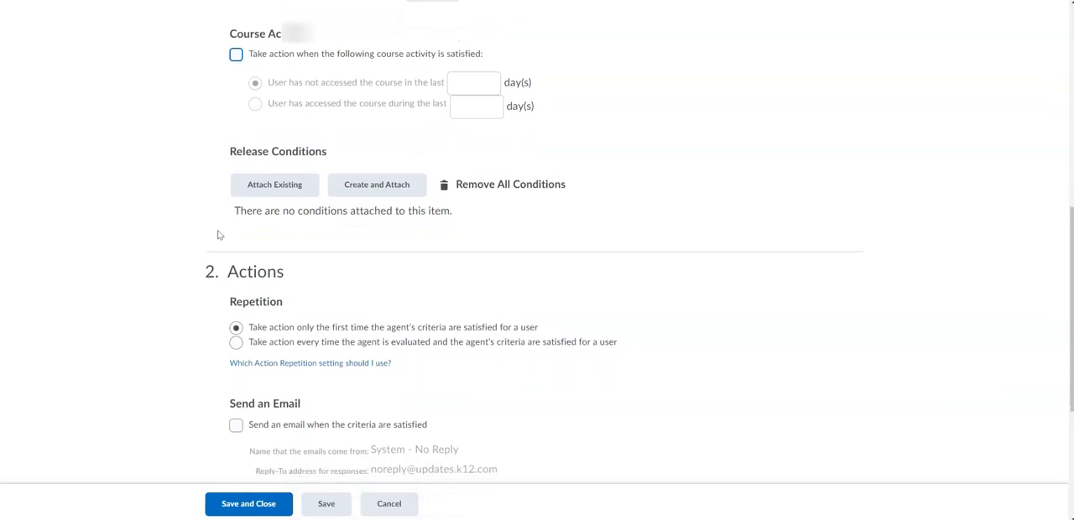
scroll(217, 231, down, 1)
scroll(217, 235, up, 2)
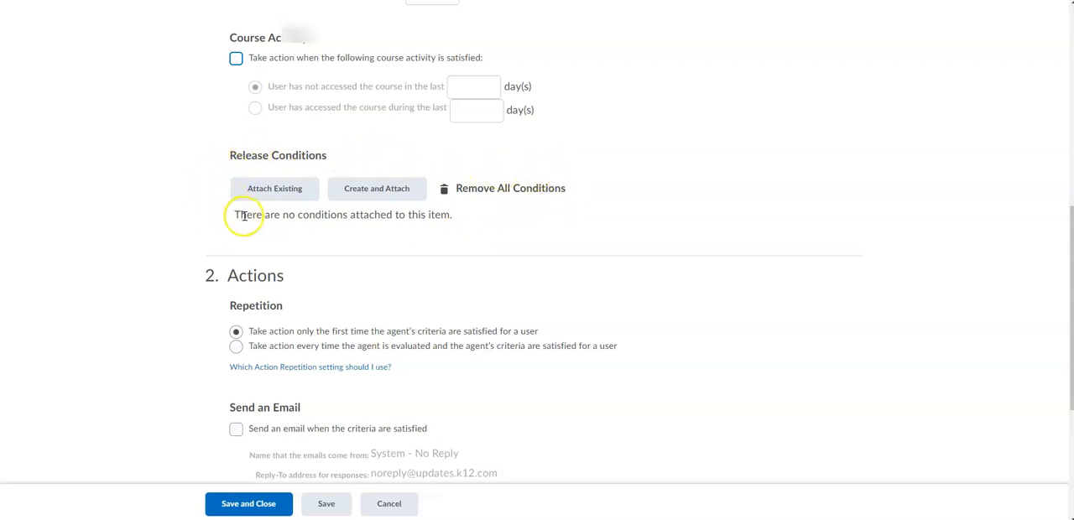
click(354, 194)
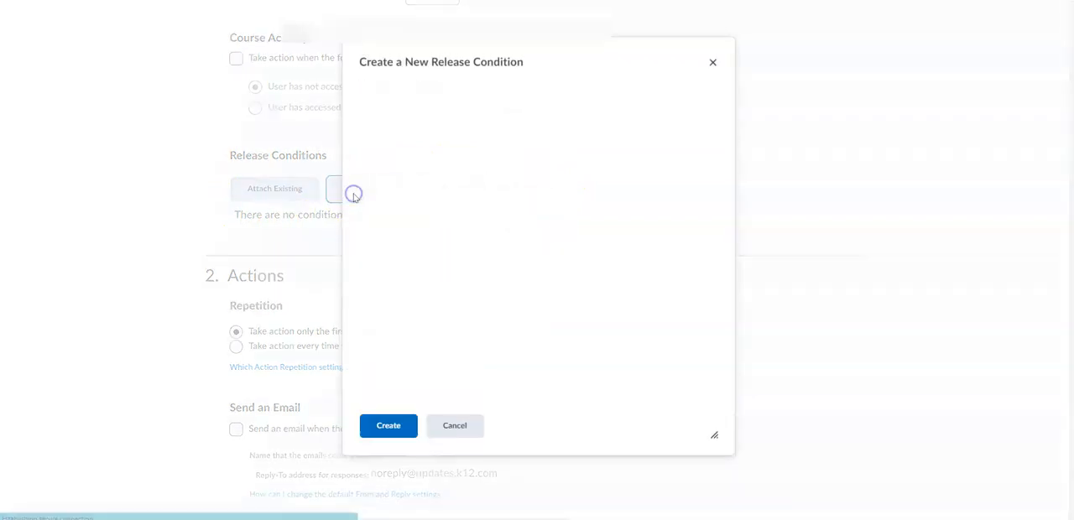
click(392, 140)
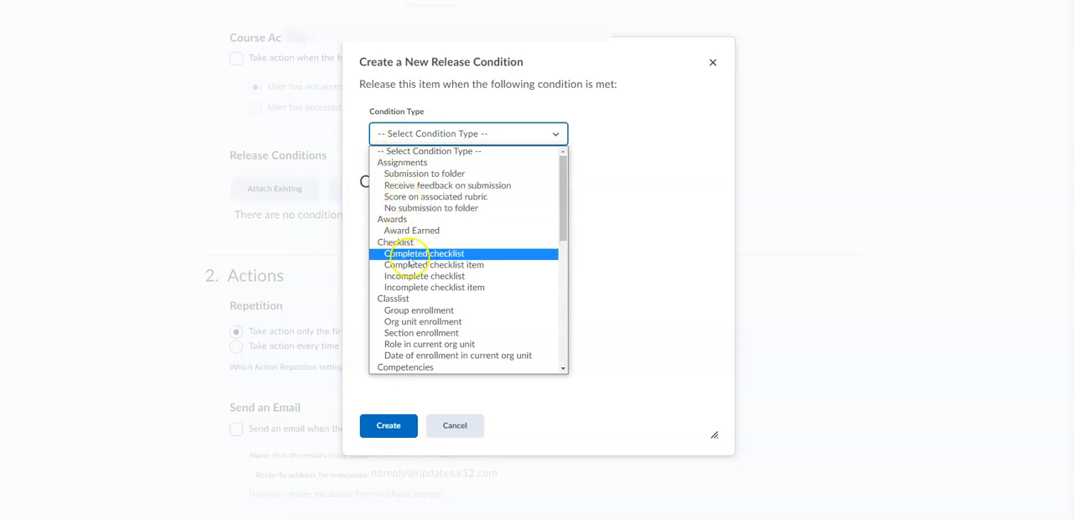
click(412, 310)
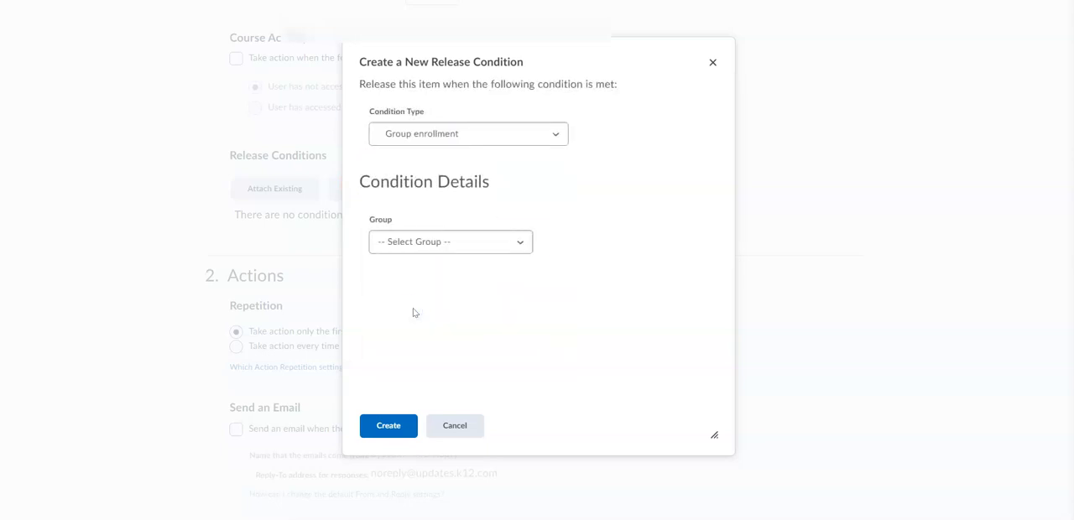
click(408, 249)
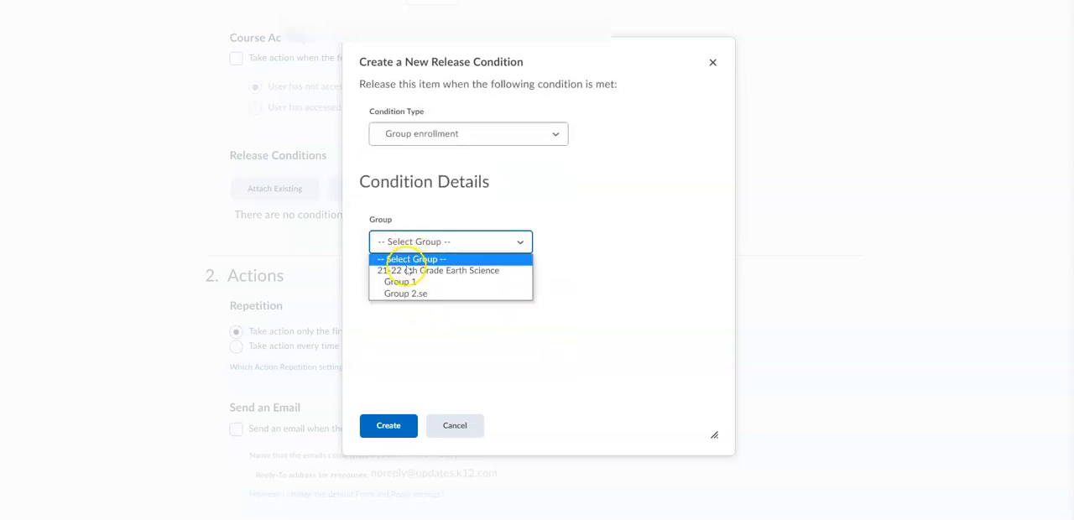
click(405, 281)
click(388, 425)
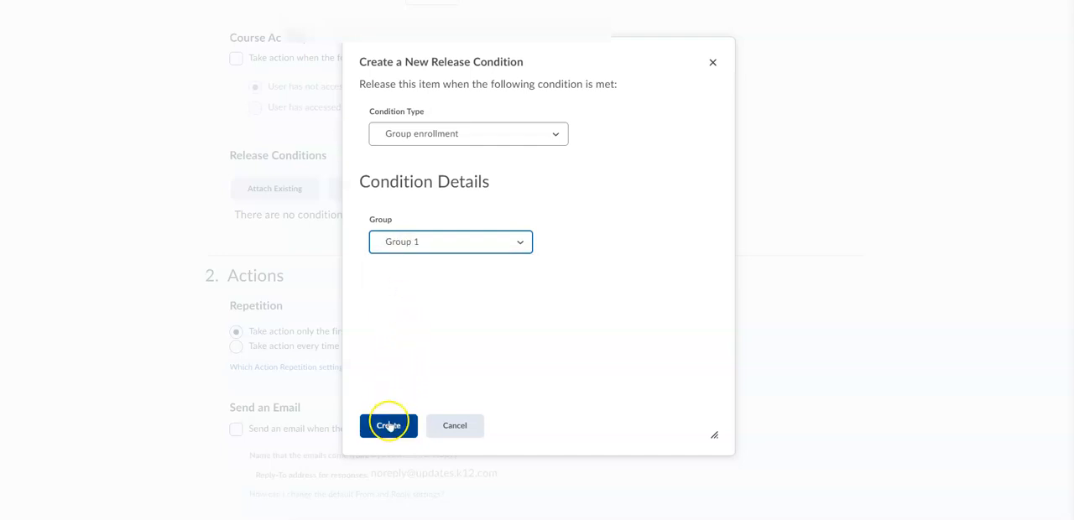
Step: Rename the agent "Unit 2 Test GE"
scroll(314, 258, up, 6)
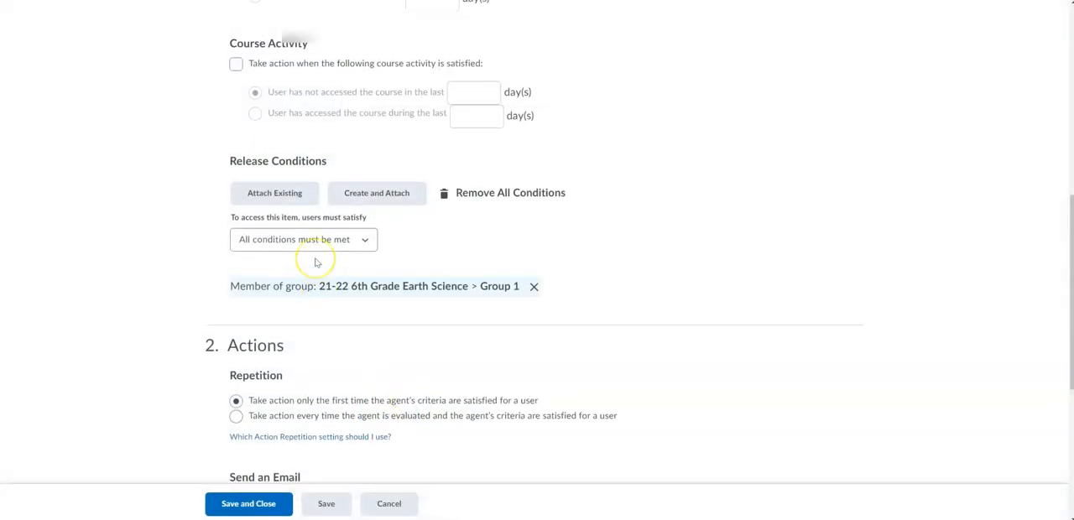
click(288, 192)
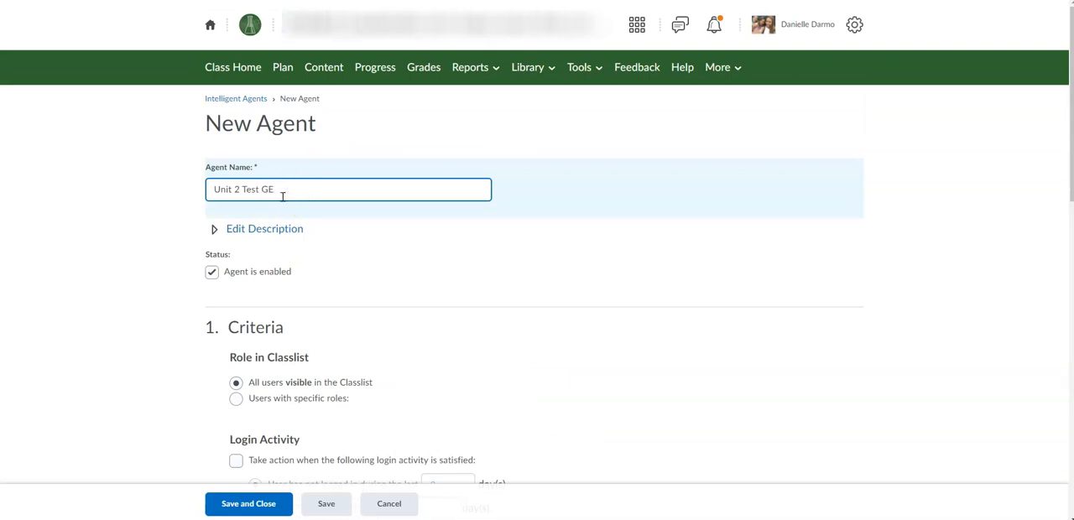
Step: Create and attach a "No grade received" release condition for the grade item "2.15 Unit Test: Rocks and Minerals - Part 1"
scroll(283, 196, down, 3)
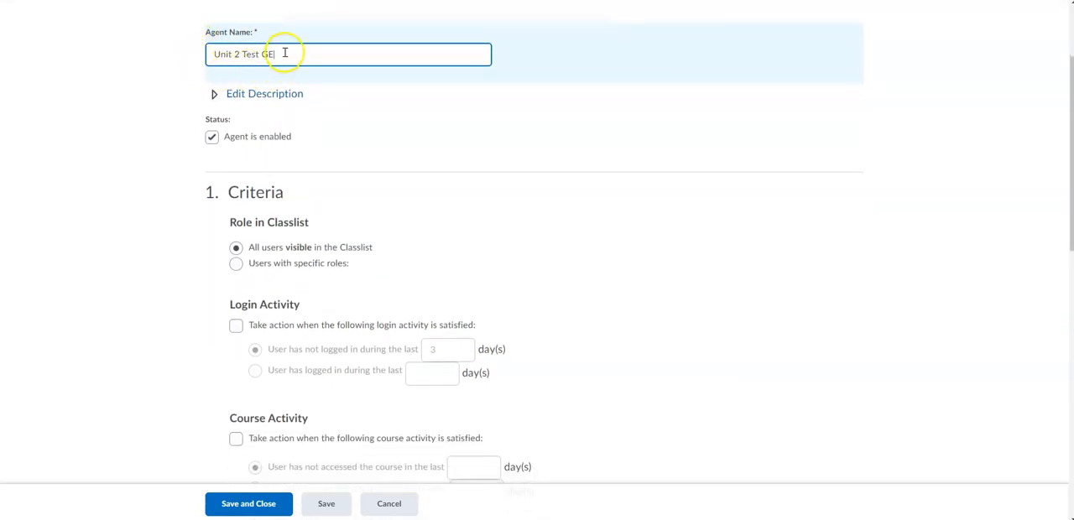
scroll(298, 188, down, 10)
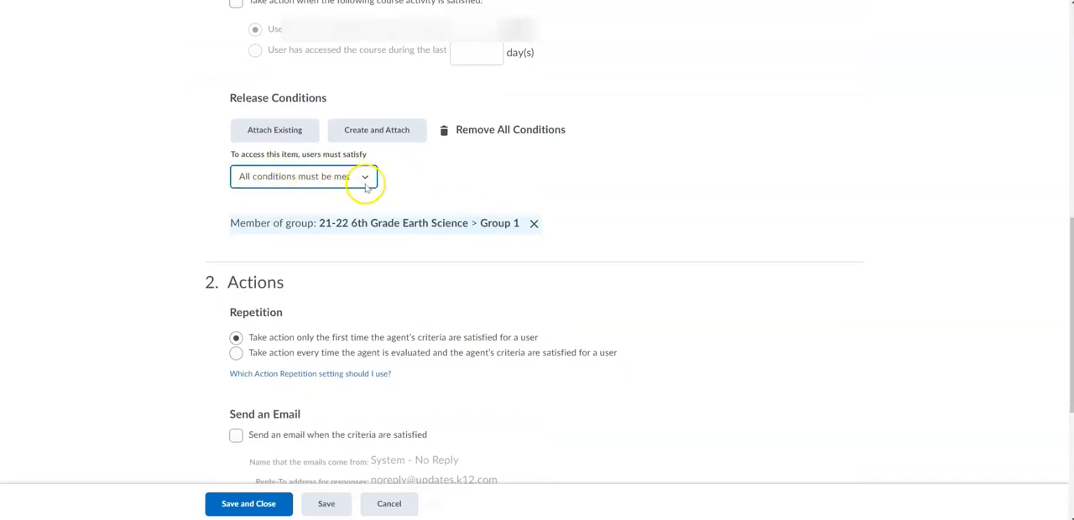
click(364, 134)
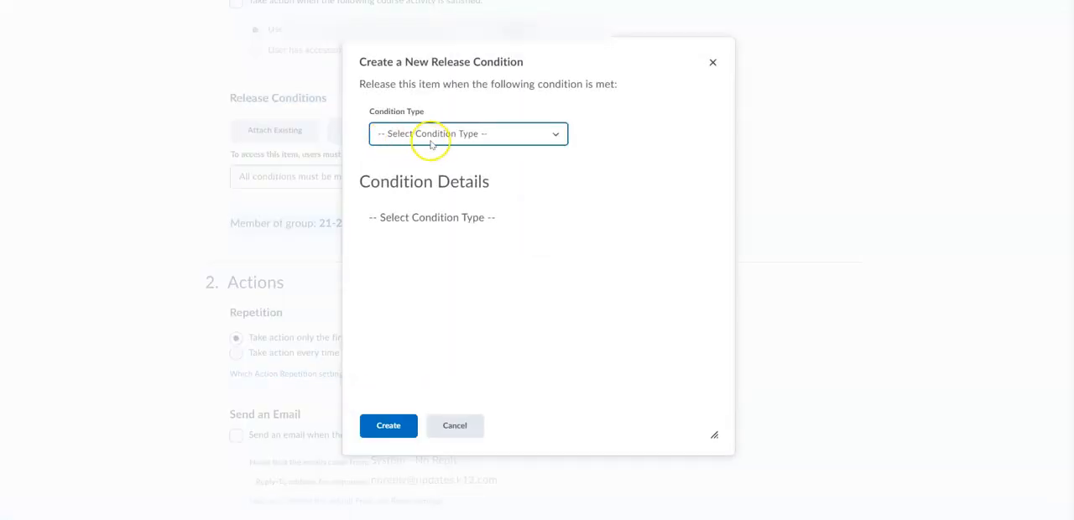
click(430, 134)
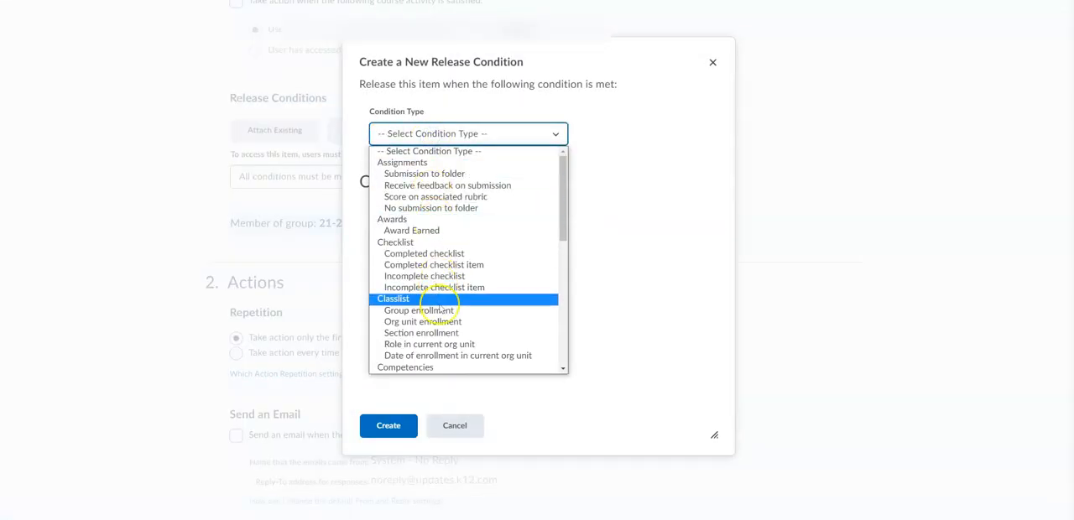
scroll(439, 302, down, 2)
scroll(440, 308, down, 7)
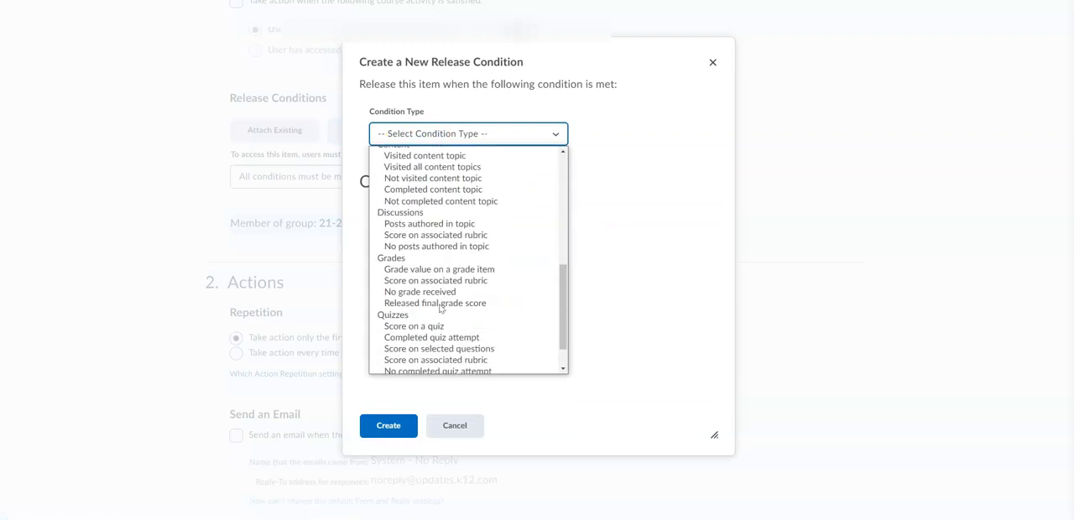
click(409, 280)
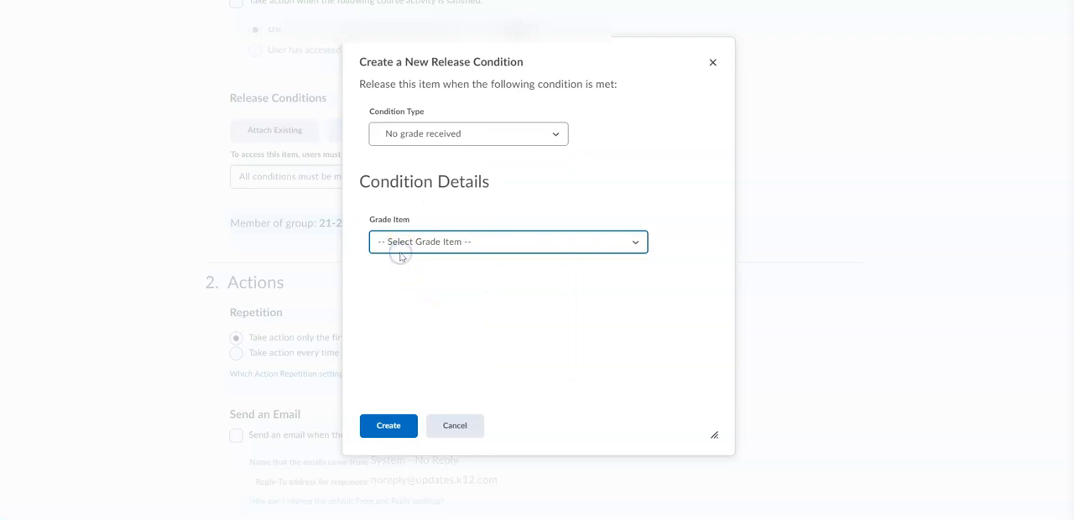
click(403, 245)
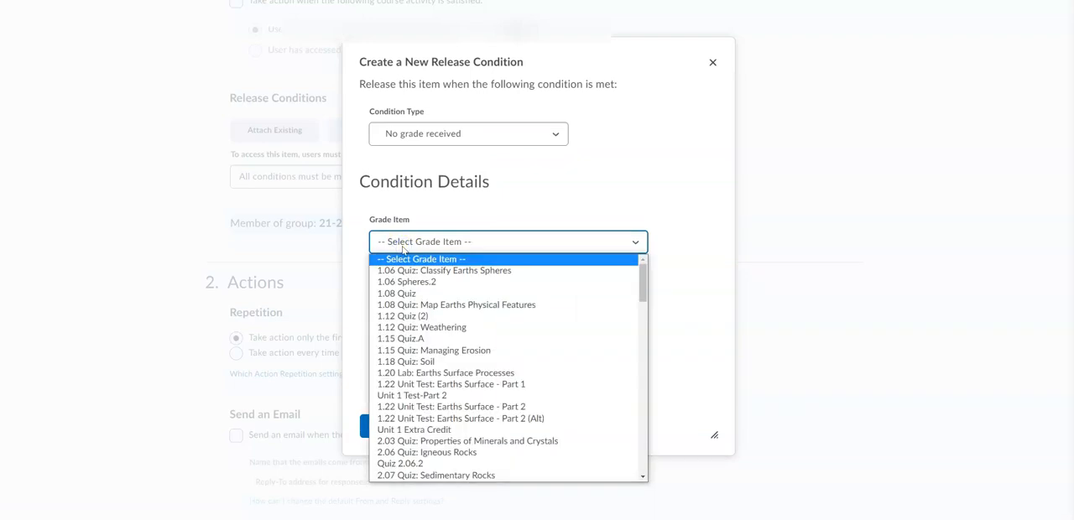
scroll(412, 345, down, 5)
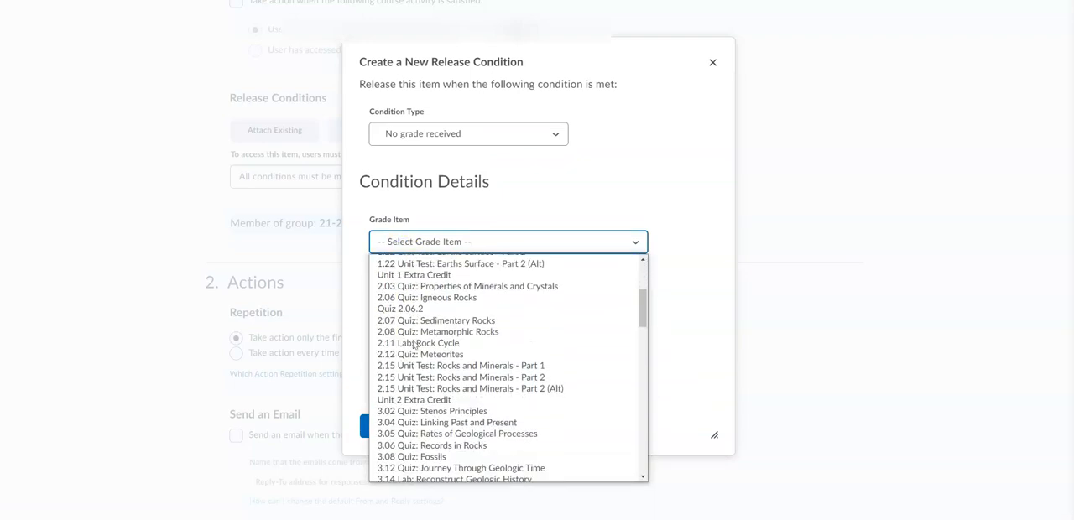
scroll(413, 345, down, 2)
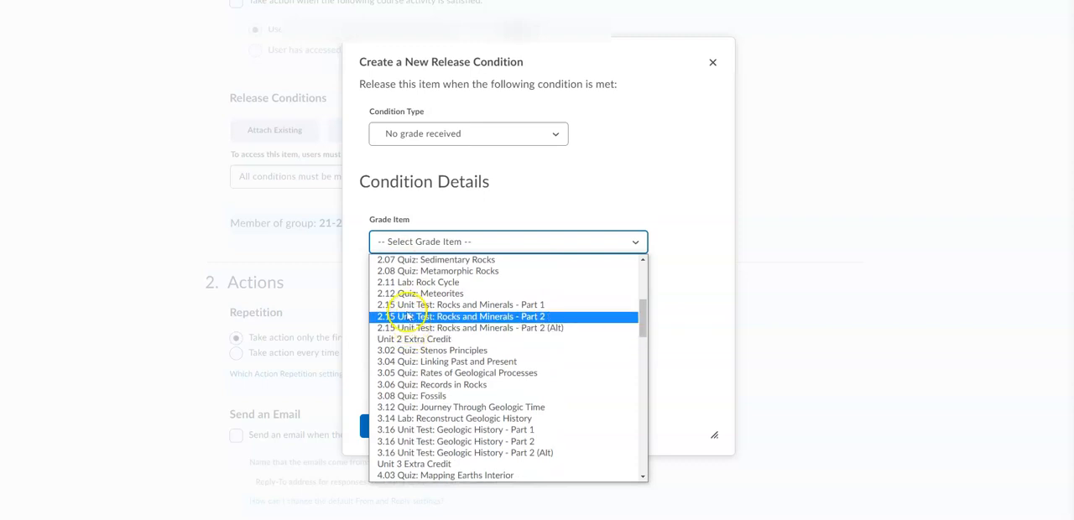
click(404, 307)
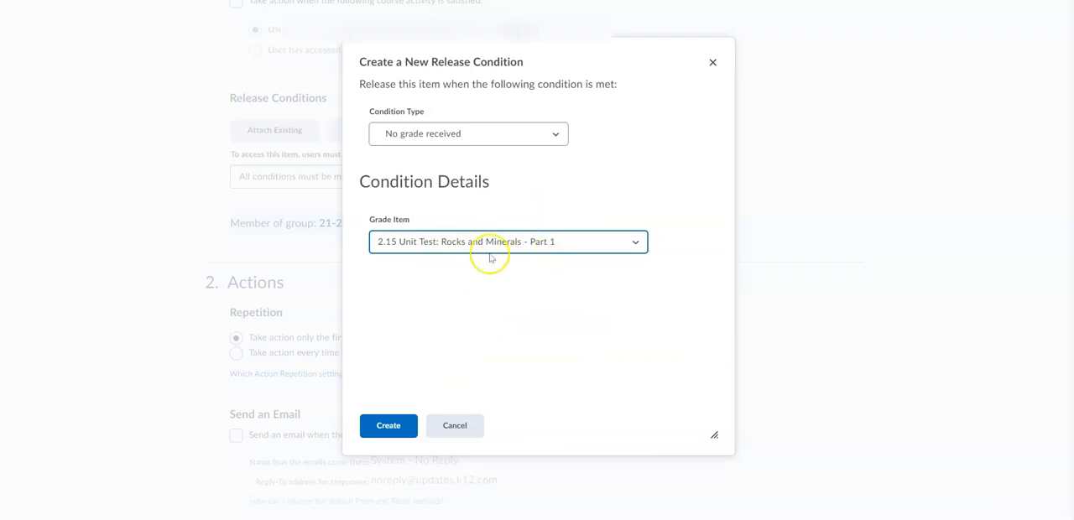
click(382, 427)
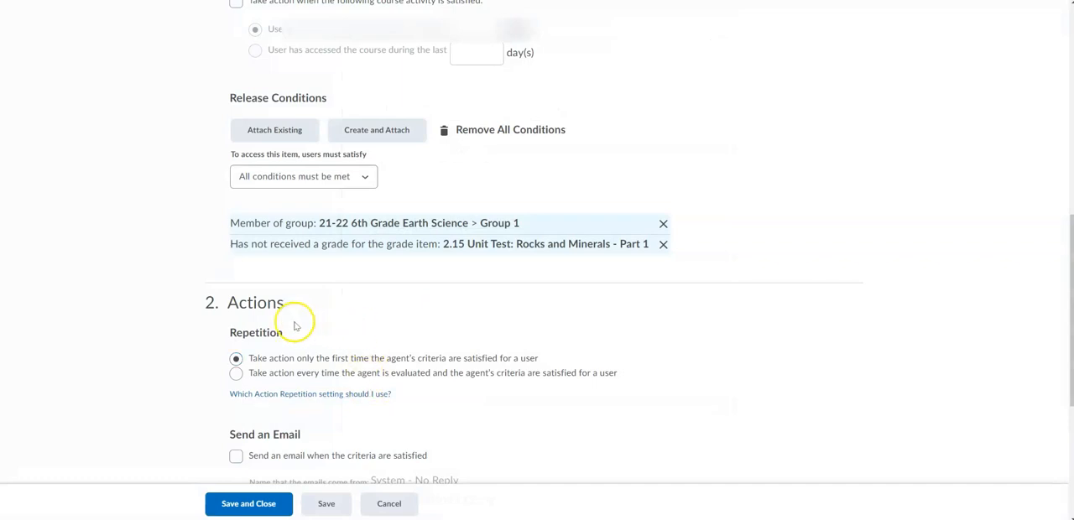
Step: Set the agent to act only the first time its criteria are satisfied, and require all release conditions to be met
scroll(197, 359, down, 3)
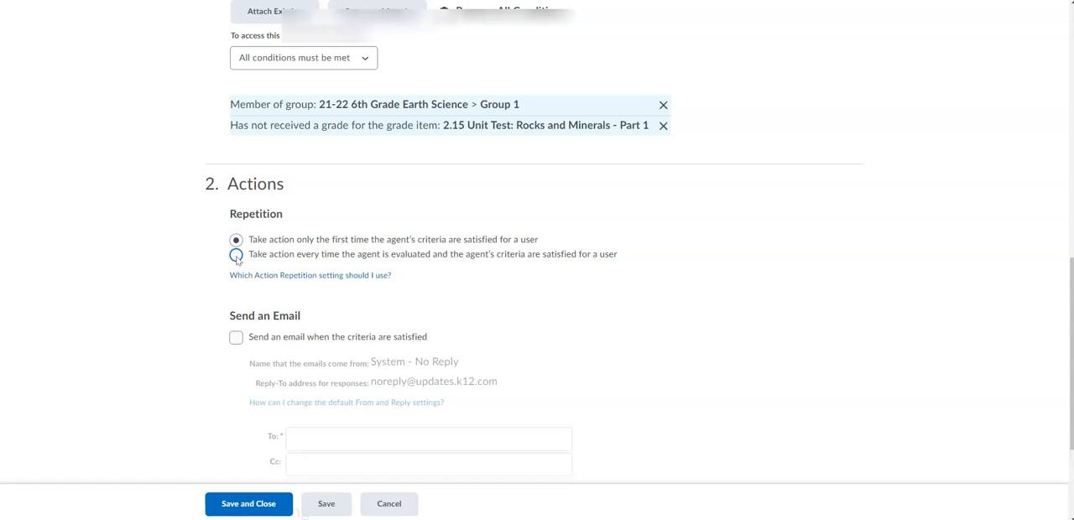
click(235, 239)
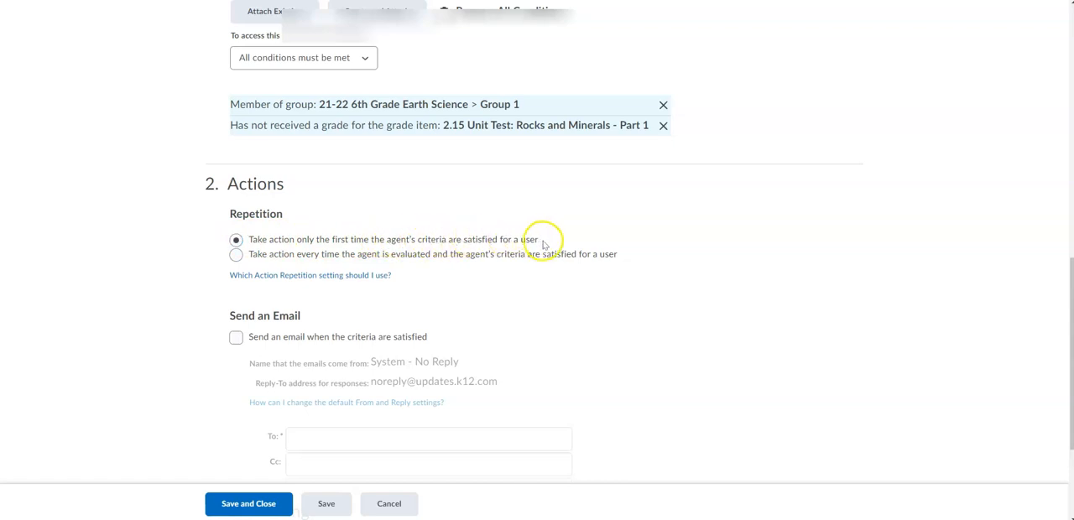
scroll(466, 212, up, 1)
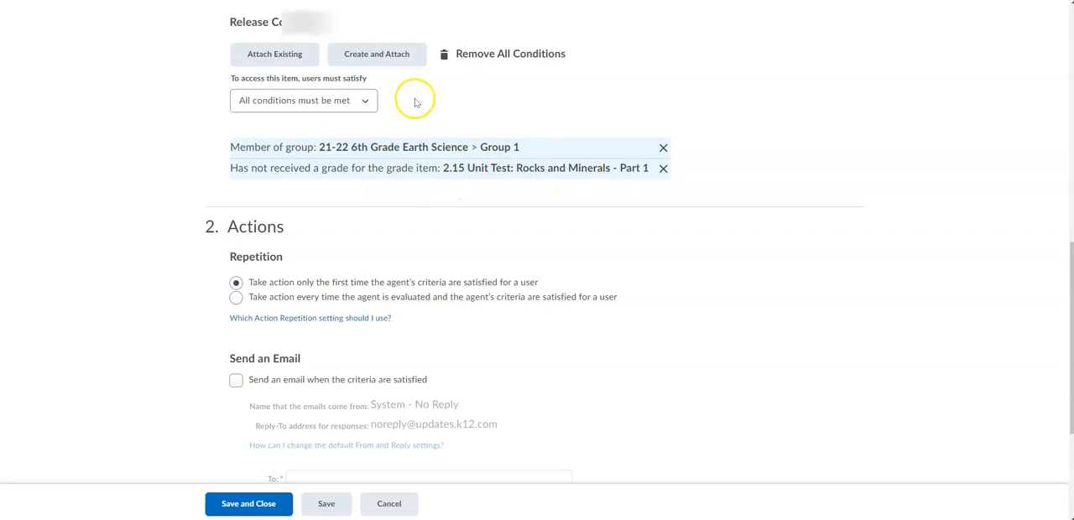
click(369, 100)
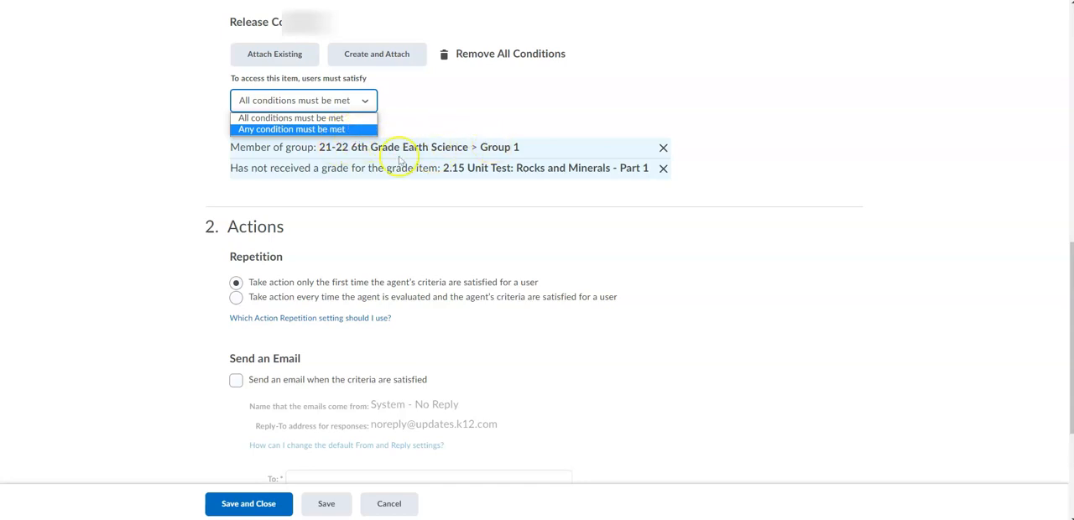
click(313, 117)
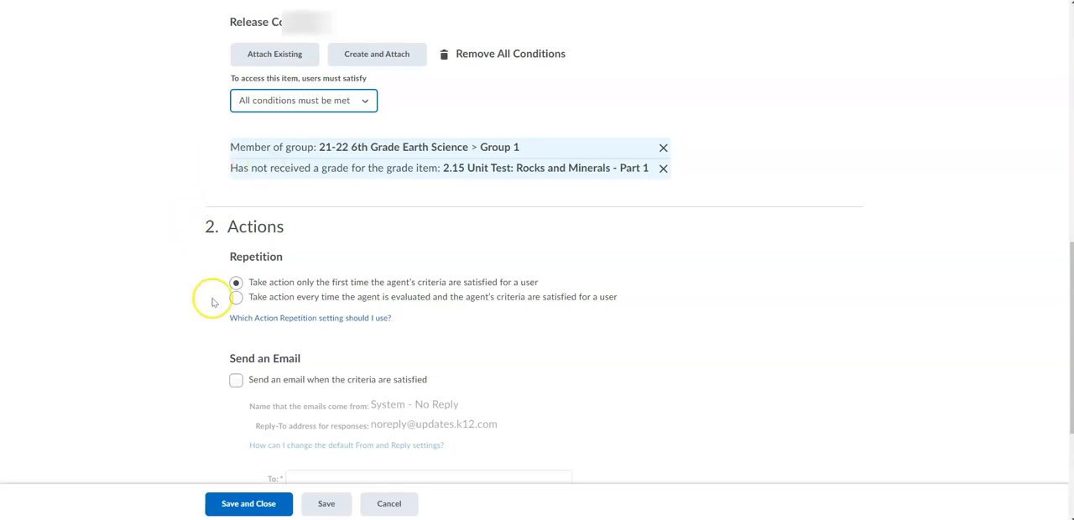
Step: Enable sending an email when the agent's criteria are satisfied
scroll(214, 302, down, 2)
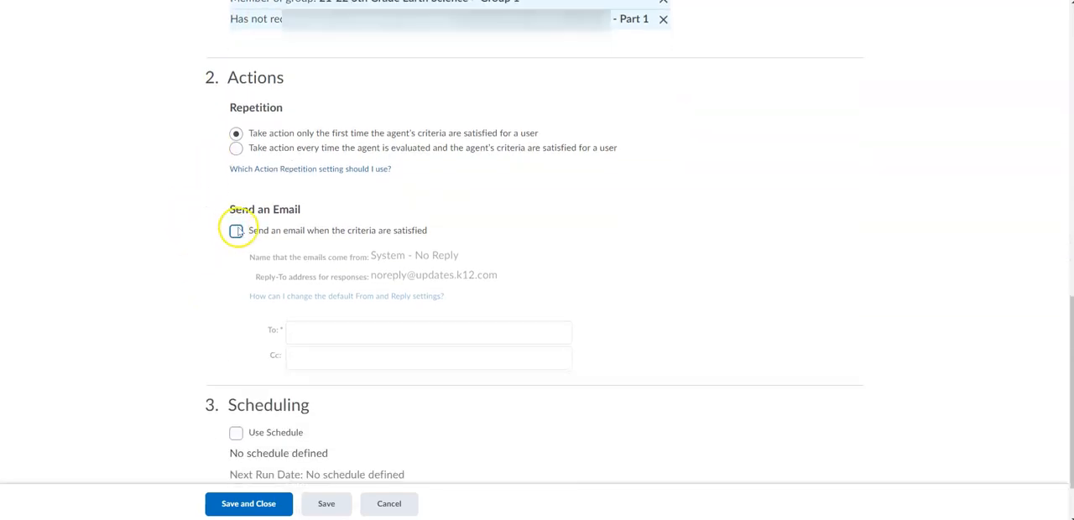
click(235, 230)
scroll(240, 316, down, 2)
scroll(241, 316, down, 2)
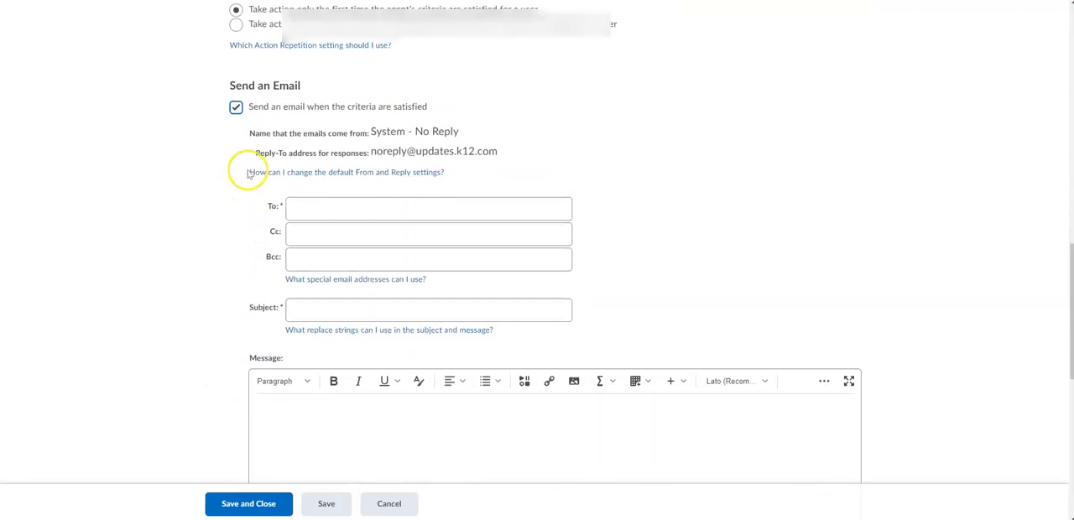
Step: Copy the {InitiatingUser} replace string from the special email addresses help and enter it as the email's To recipient
click(252, 215)
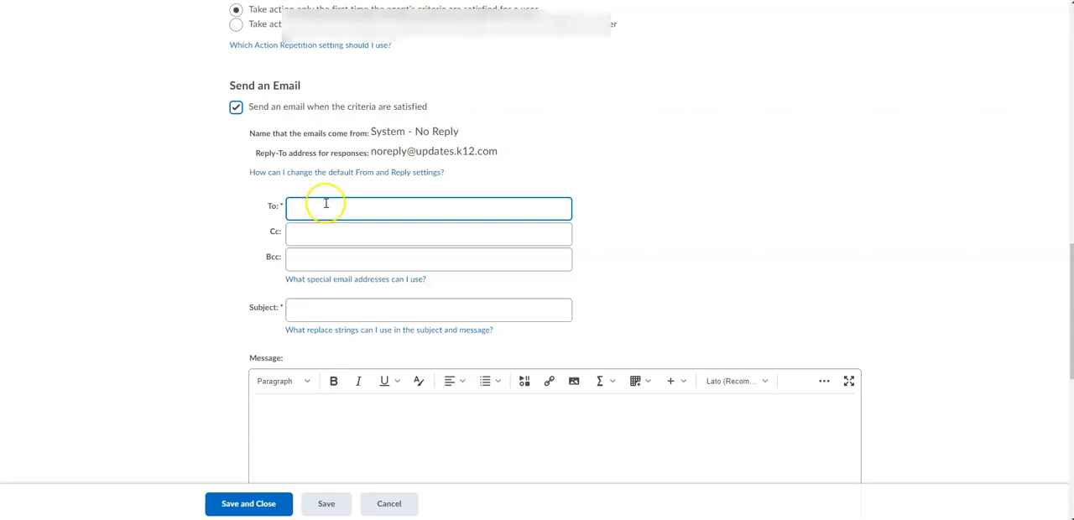
click(359, 258)
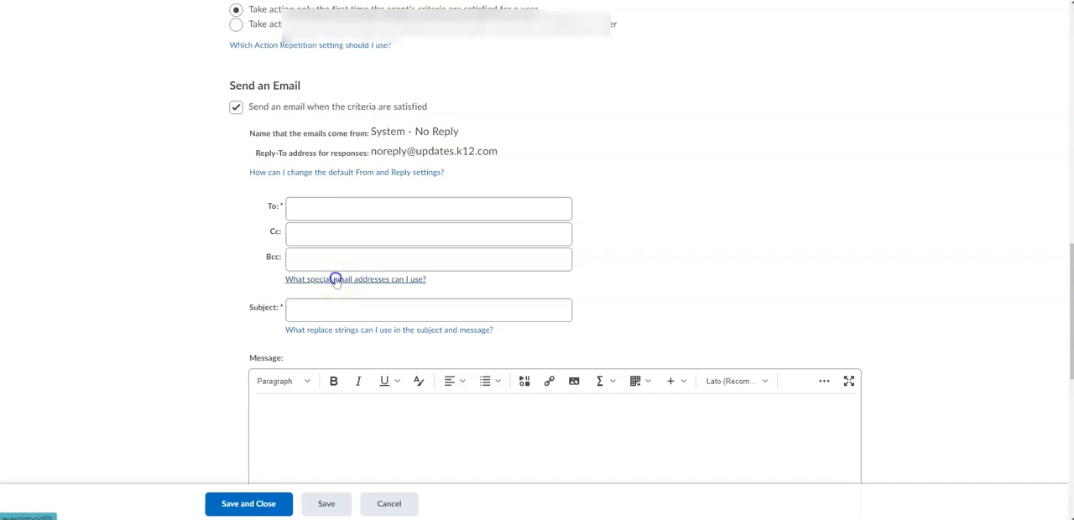
click(336, 279)
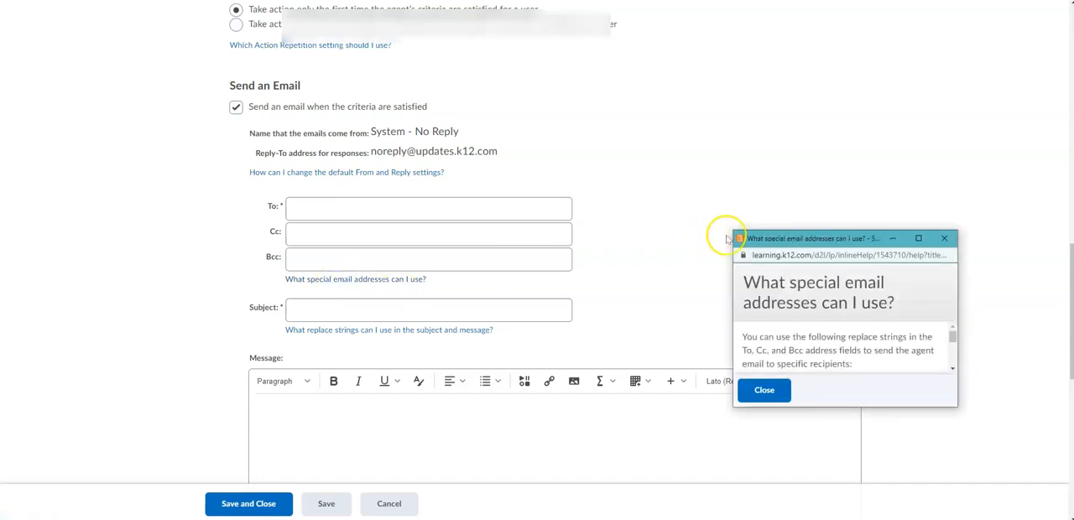
drag(734, 232, 548, 35)
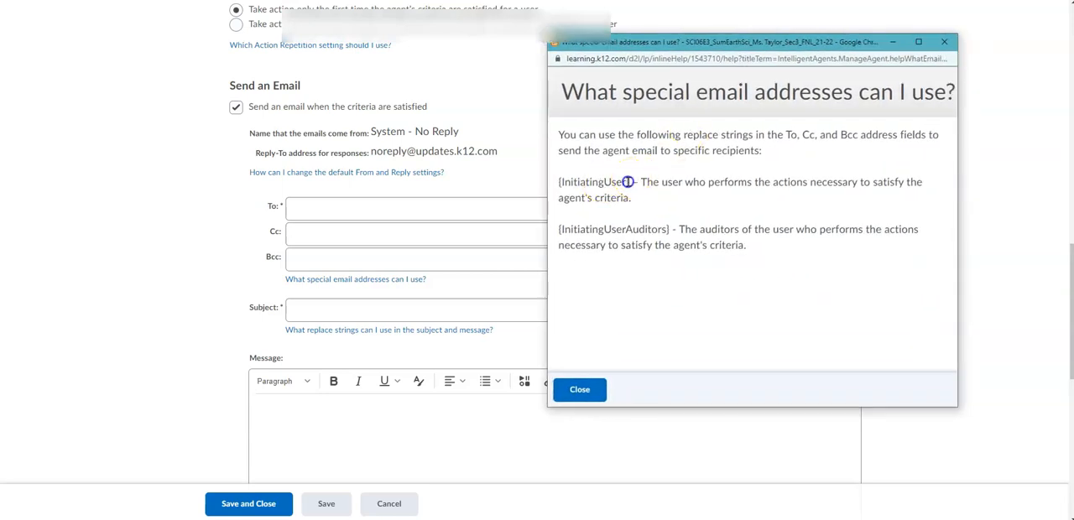
drag(630, 182, 556, 185)
key(ctrl+c)
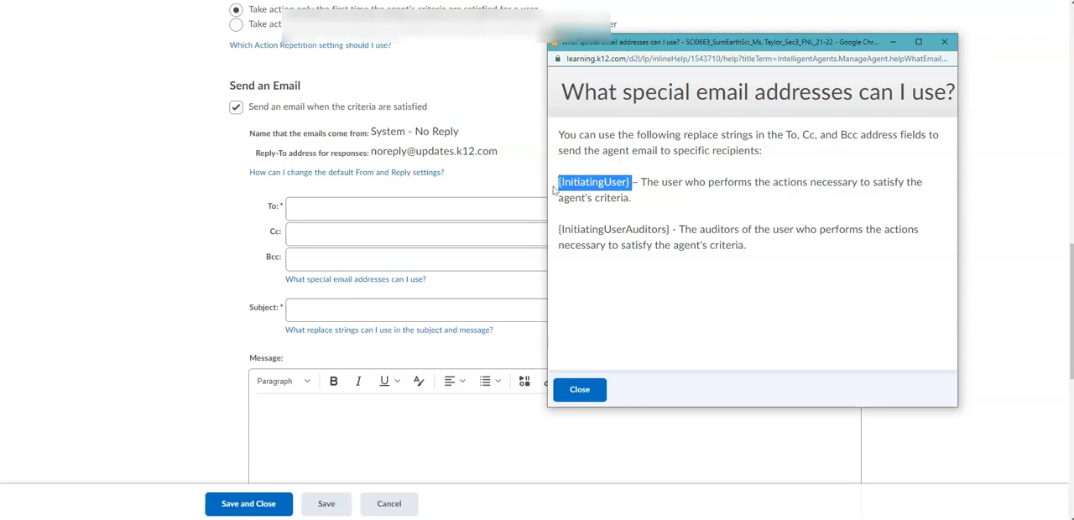
click(512, 208)
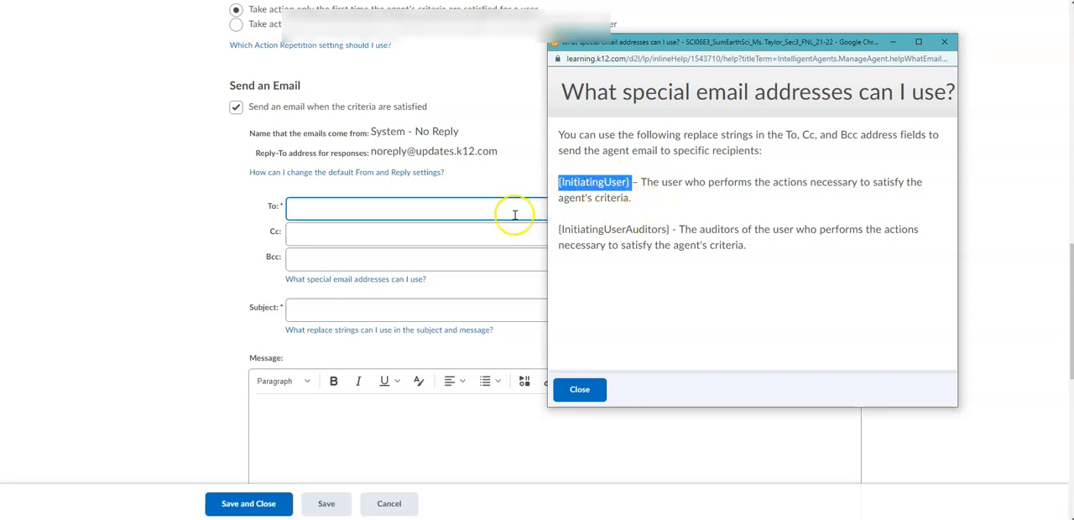
click(354, 216)
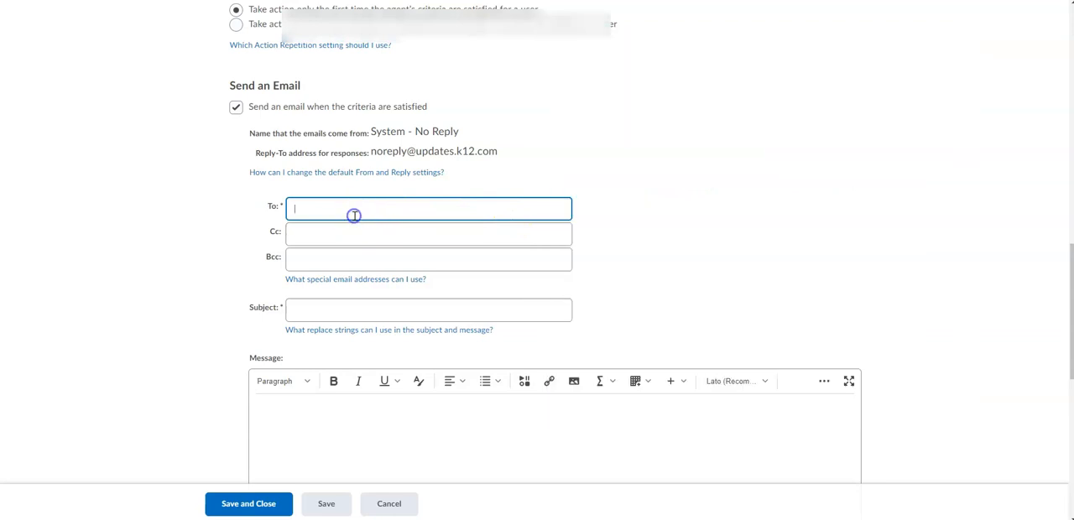
key(ctrl+v)
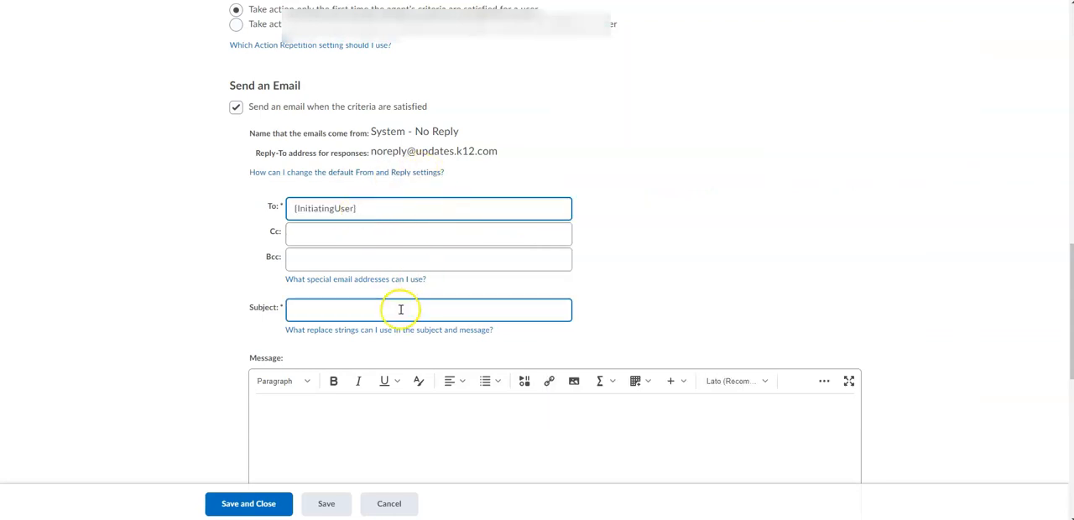
Step: Review the special email addresses help again and check the email's To, Cc, Bcc and Subject fields
click(382, 280)
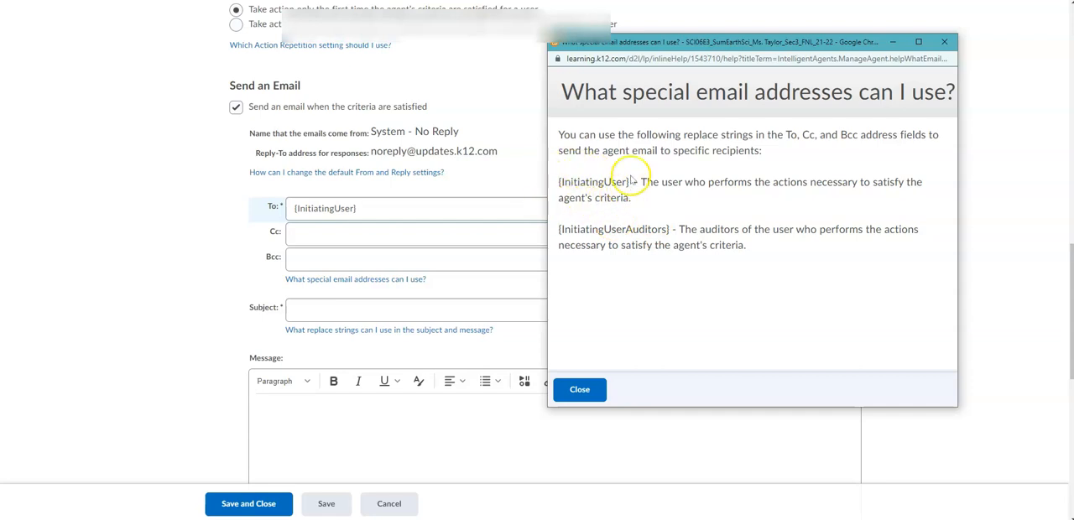
click(944, 41)
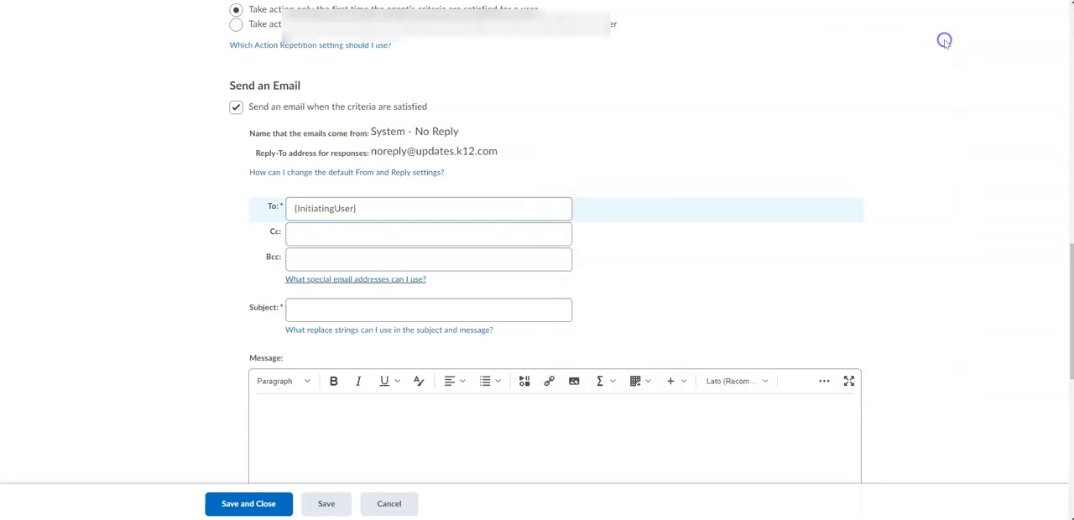
click(355, 210)
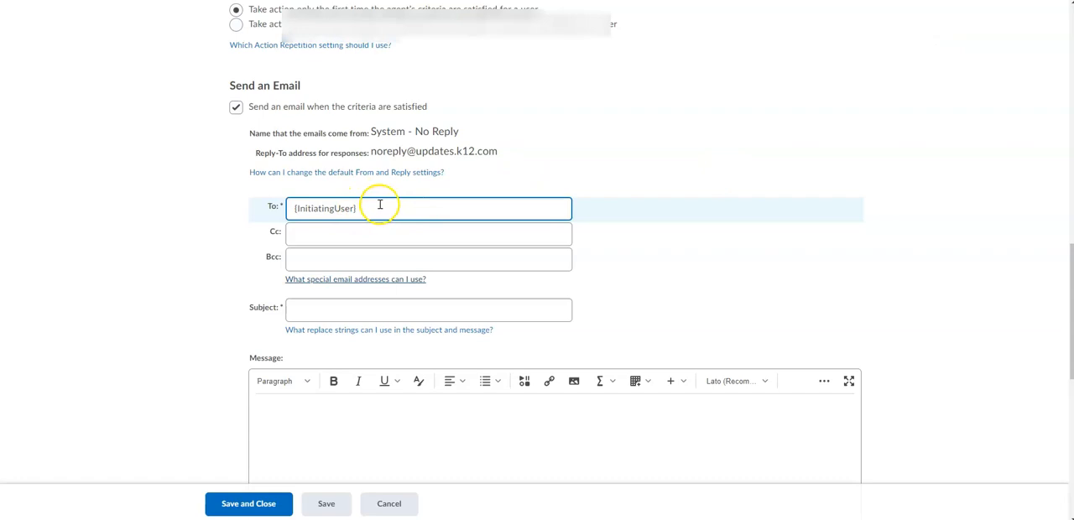
click(323, 237)
click(323, 206)
click(314, 232)
click(315, 254)
click(302, 313)
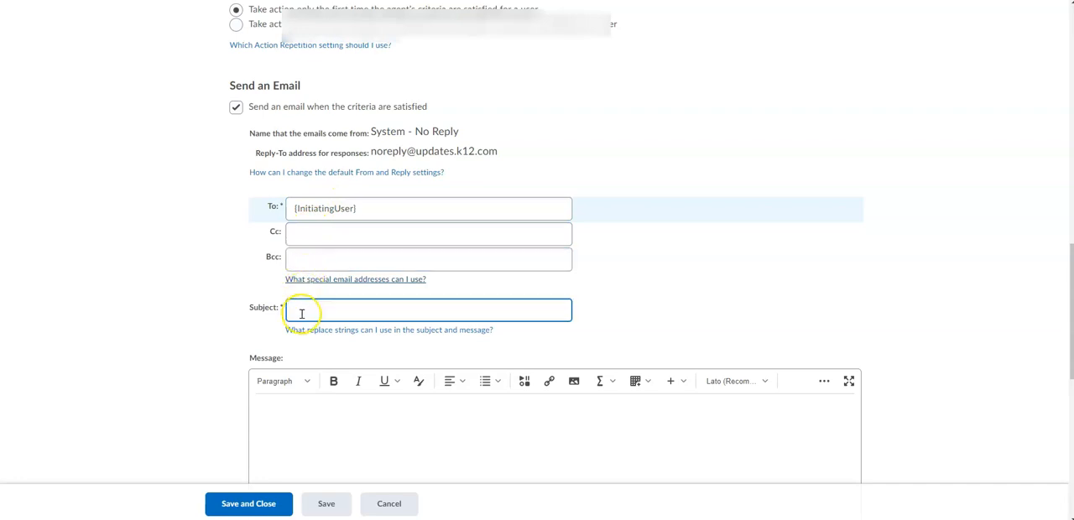
Step: Start the message with the greeting "Hi {InitiatingUserFirstName}," using the string copied from the replace strings help
click(306, 328)
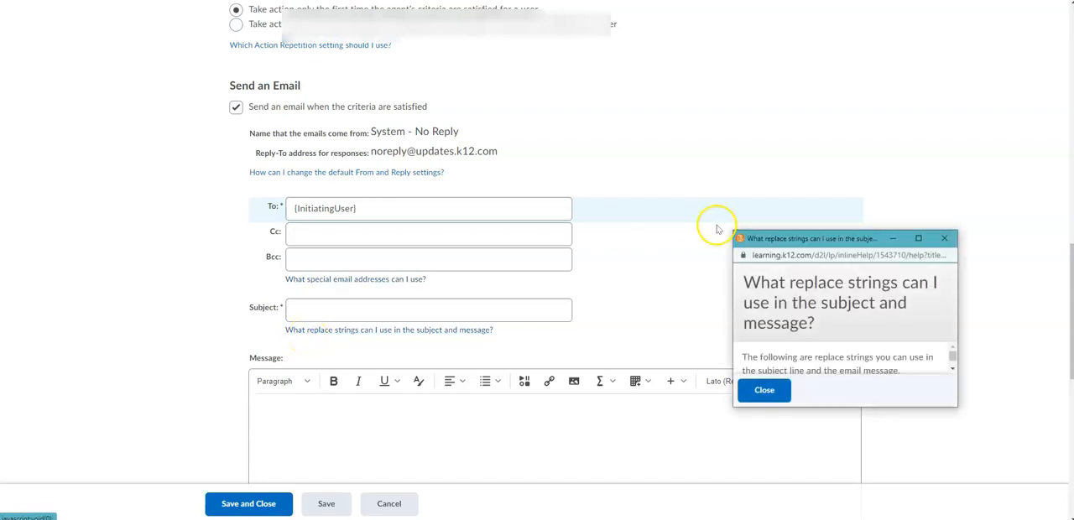
drag(731, 229, 313, 23)
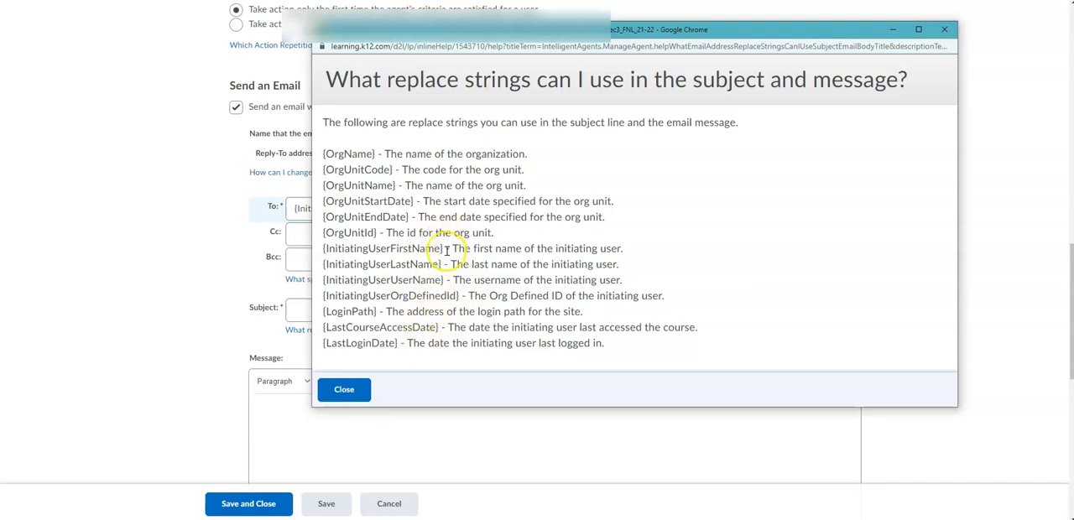
drag(444, 249, 321, 248)
key(ctrl+c)
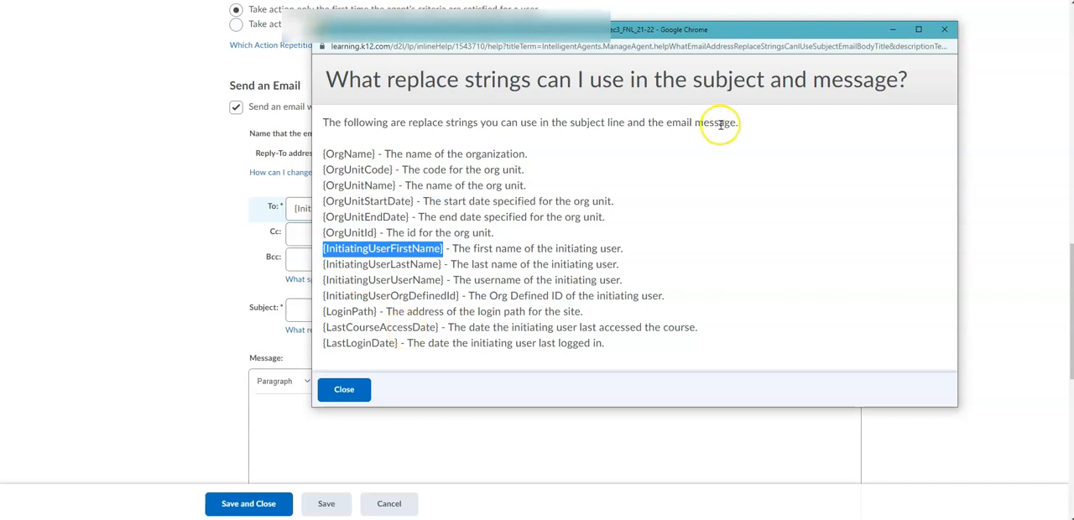
click(942, 30)
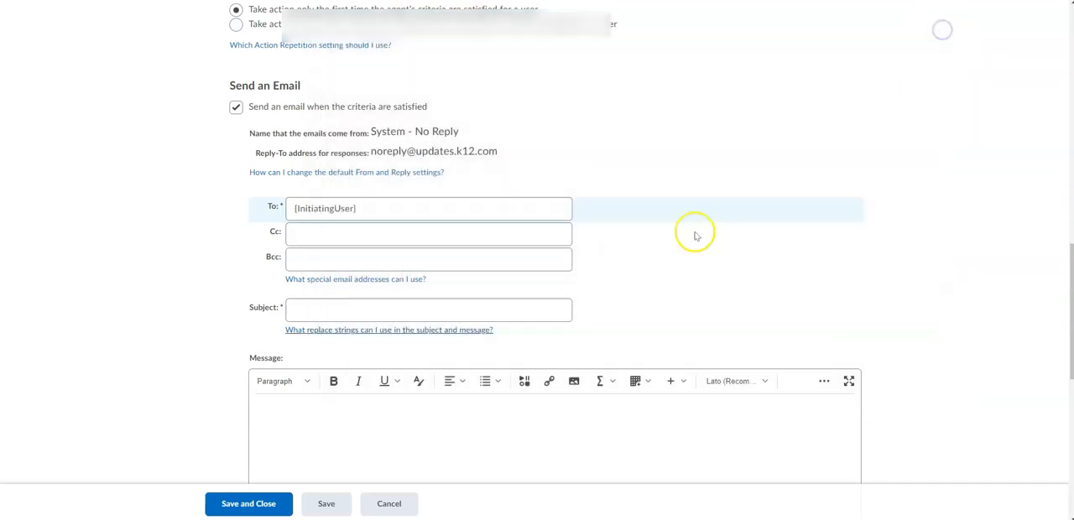
click(315, 423)
text(Hi)
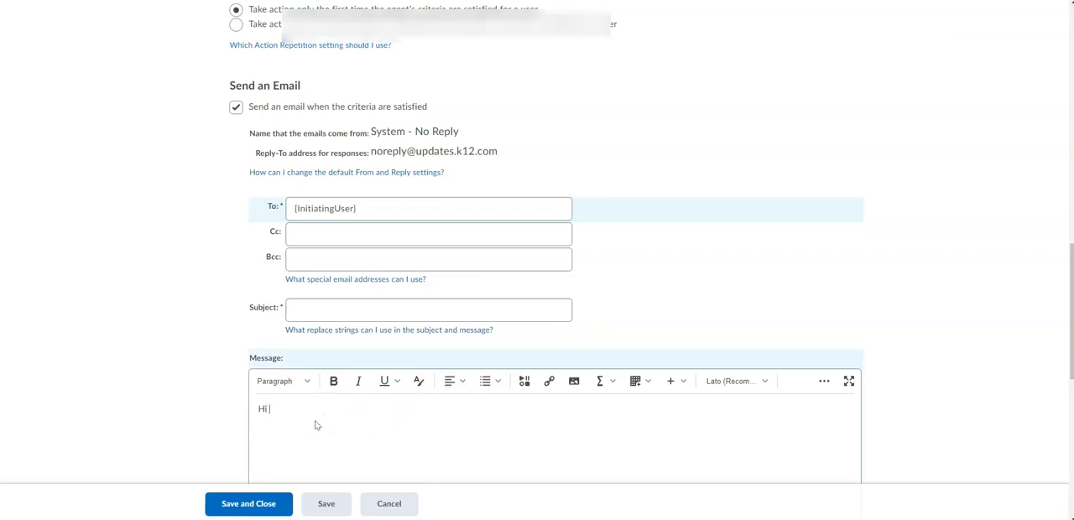
key(ctrl+v)
text(,)
key(Return)
text(,)
key(Return)
Step: Set the email subject to "{InitiatingUserFirstName}- Unit 2 Test"
click(319, 308)
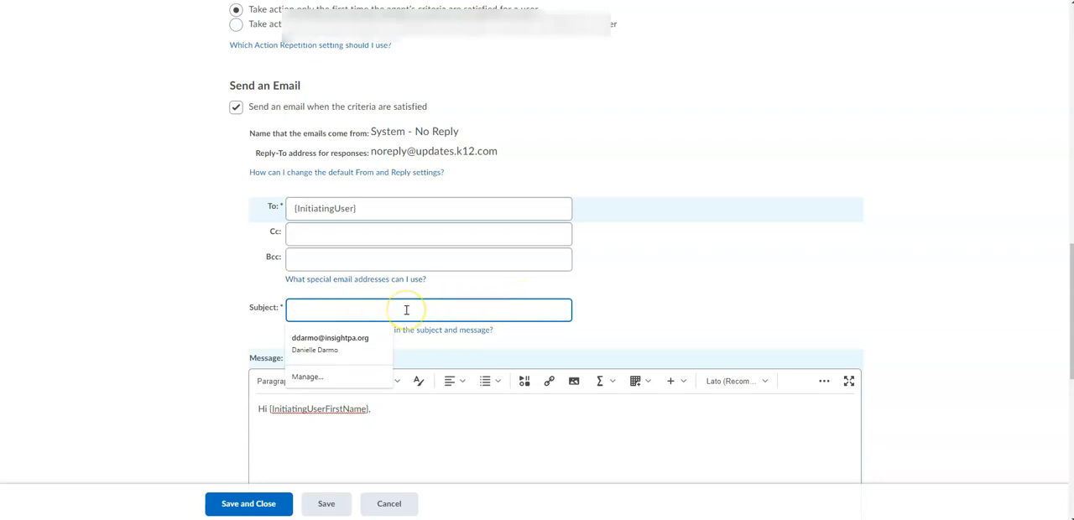
key(ctrl+v)
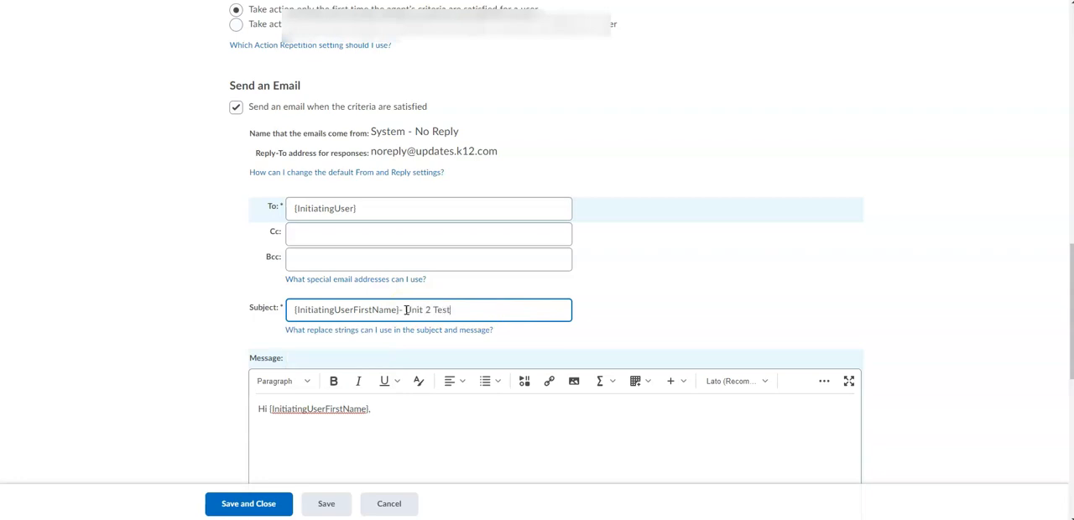
scroll(431, 330, down, 2)
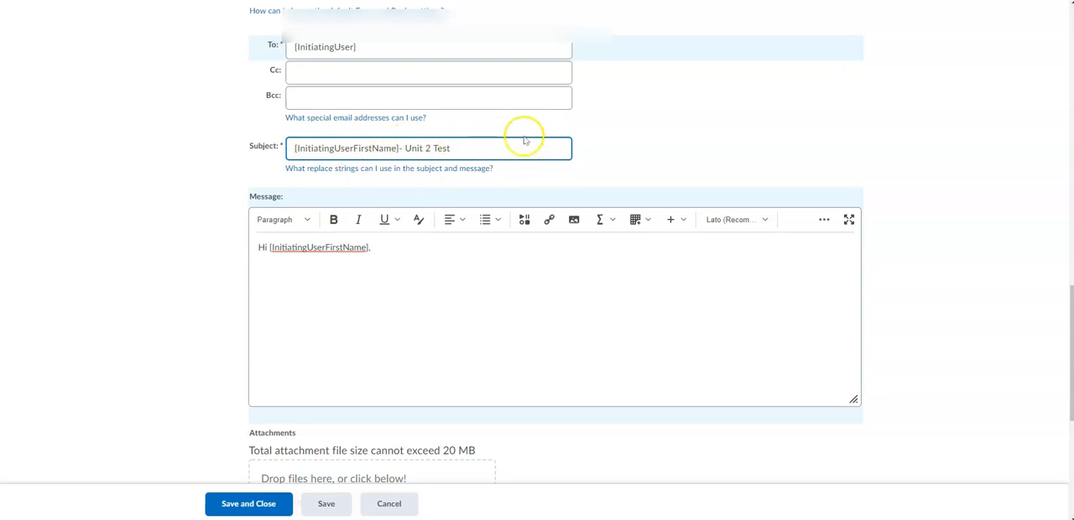
Step: Add the line "I noticed you haven't taken the Unit 2 Test yet for Science." below the greeting in the message
click(275, 268)
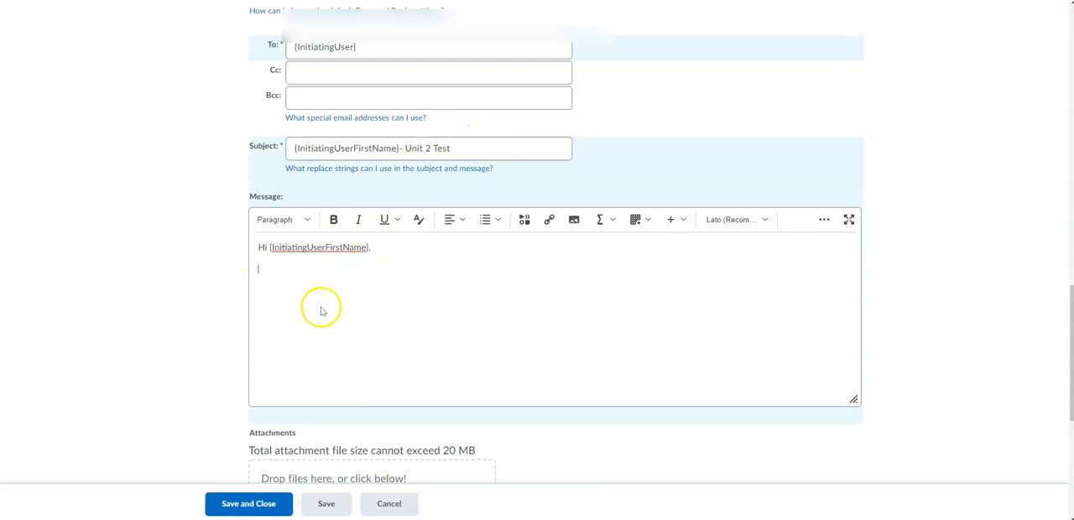
scroll(324, 309, down, 1)
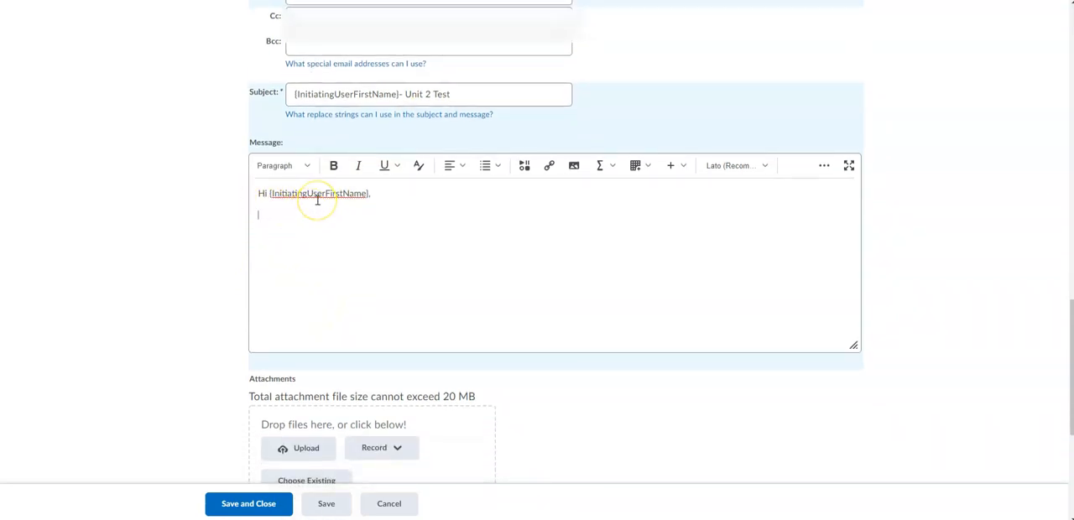
click(297, 234)
text(I noticed you haven't taken the Unit 2 Test yet for Science.)
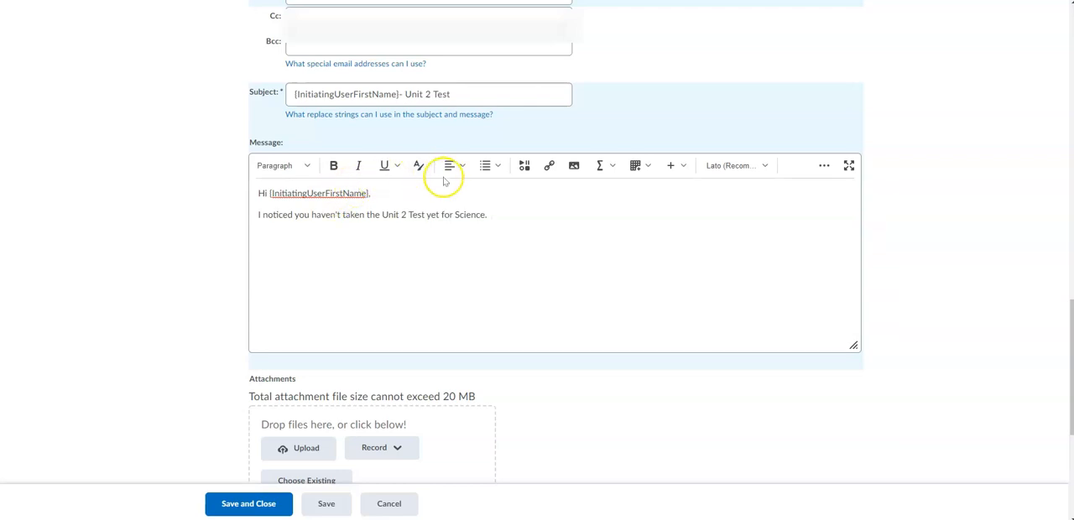
click(574, 166)
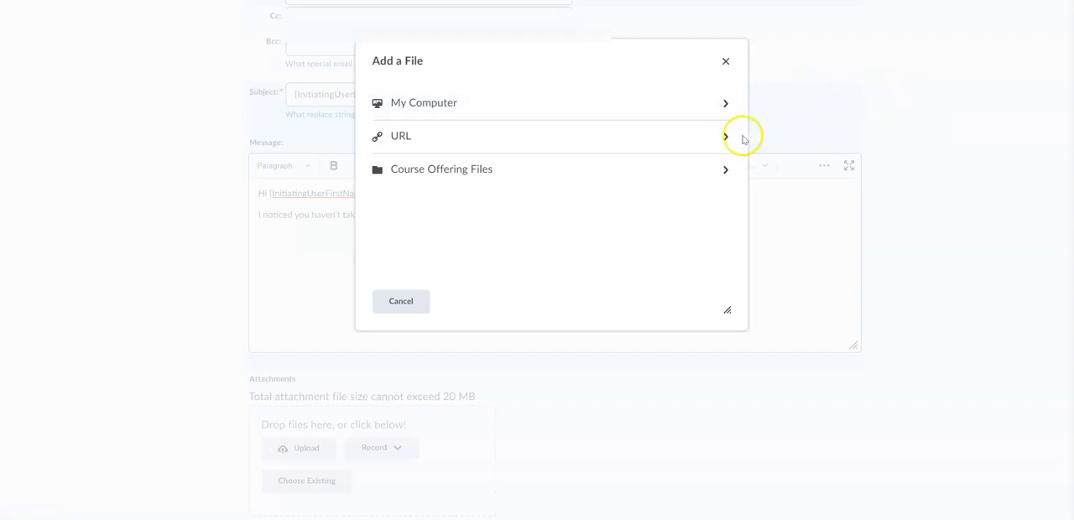
click(726, 61)
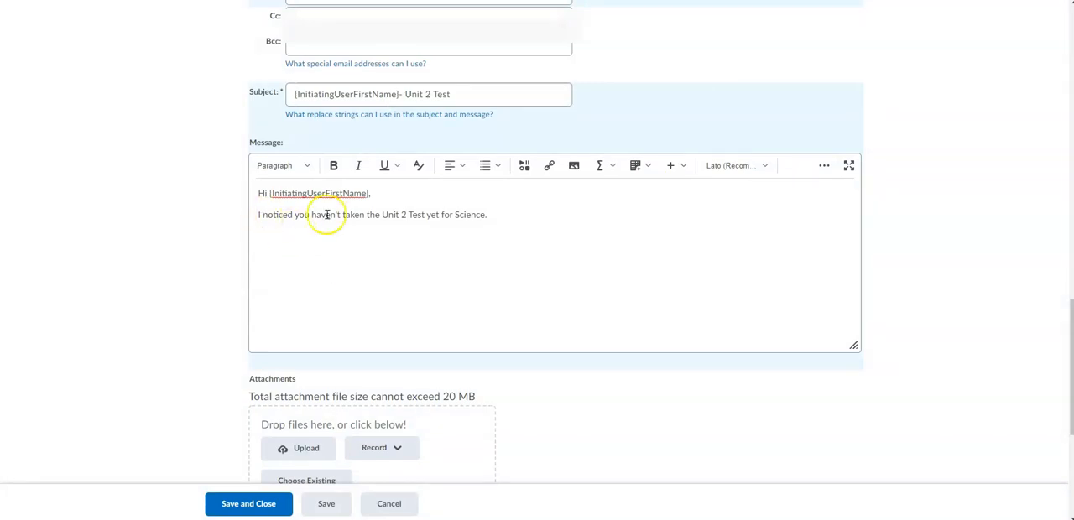
Step: Add the message lines "If you need a review, click here." and "Click here to take that now>>>"
click(495, 216)
key(Return)
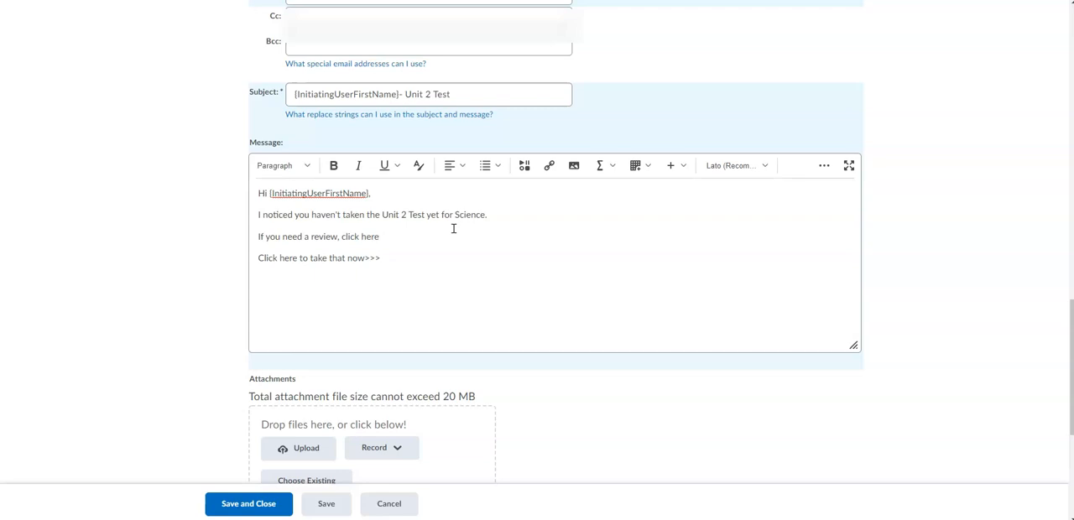
double_click(374, 235)
click(377, 228)
click(386, 228)
double_click(436, 230)
click(435, 228)
Step: Open the Insert Quicklink dialog for the message and look through the course material types that can be linked
click(545, 166)
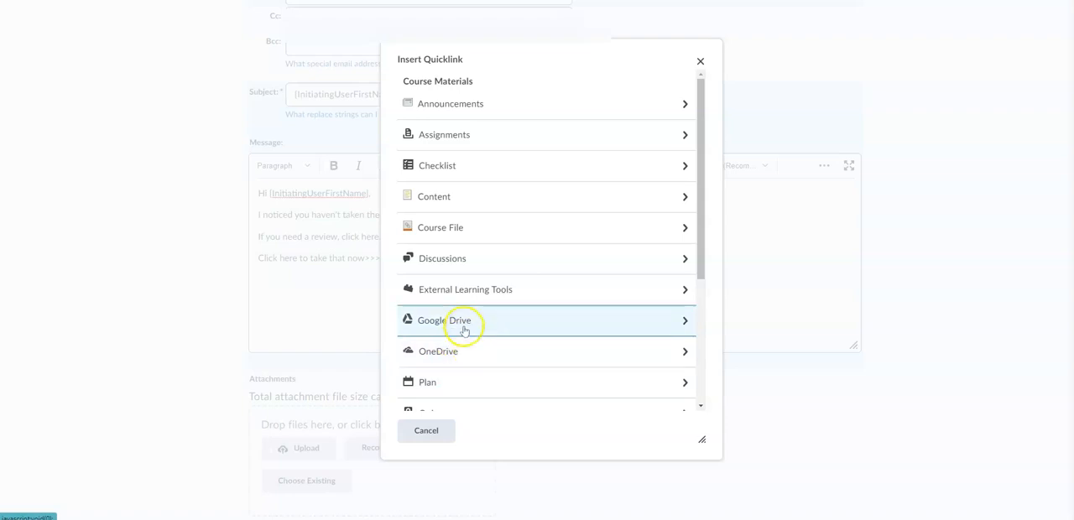
scroll(458, 349, down, 2)
scroll(457, 351, down, 2)
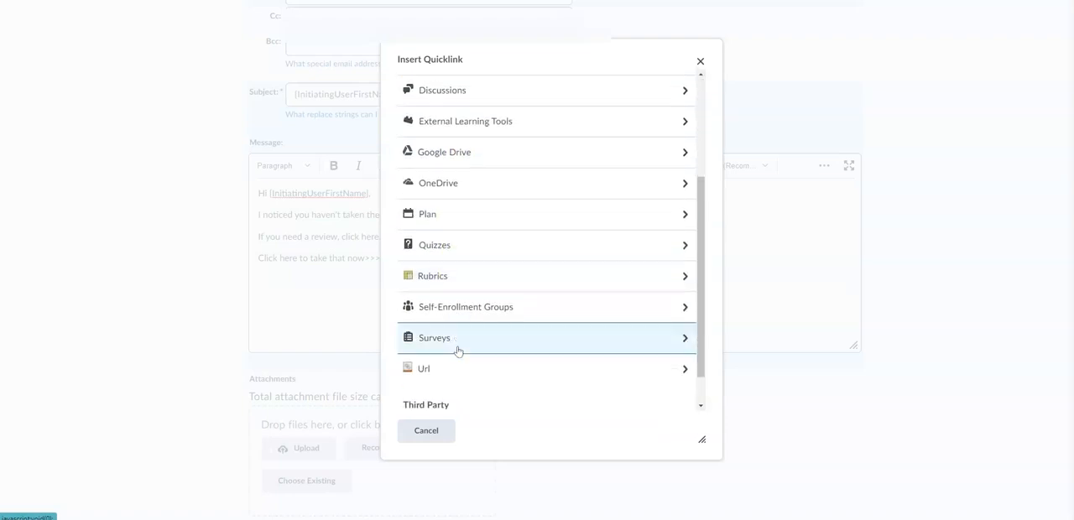
scroll(491, 286, down, 1)
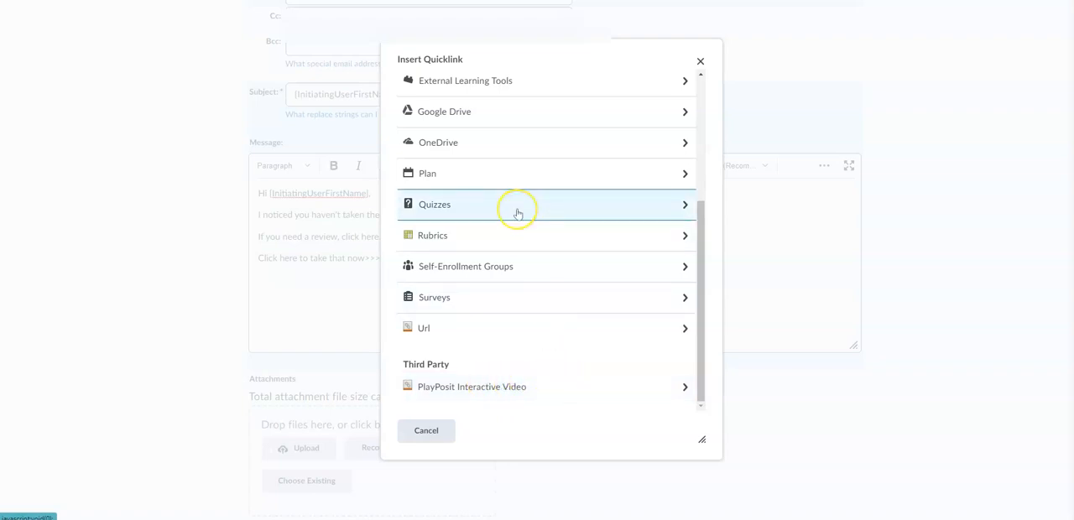
scroll(516, 212, up, 3)
scroll(516, 212, down, 3)
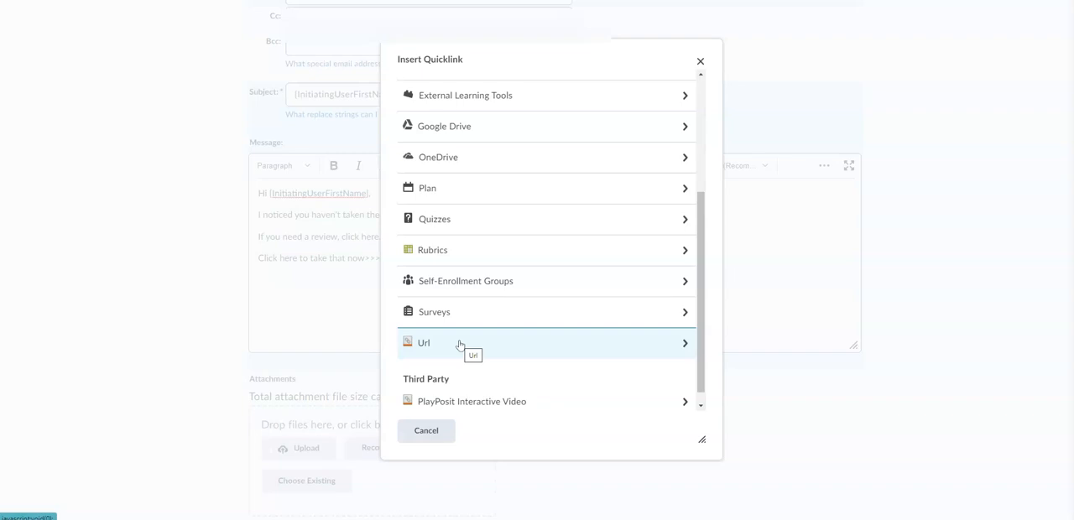
scroll(482, 218, up, 2)
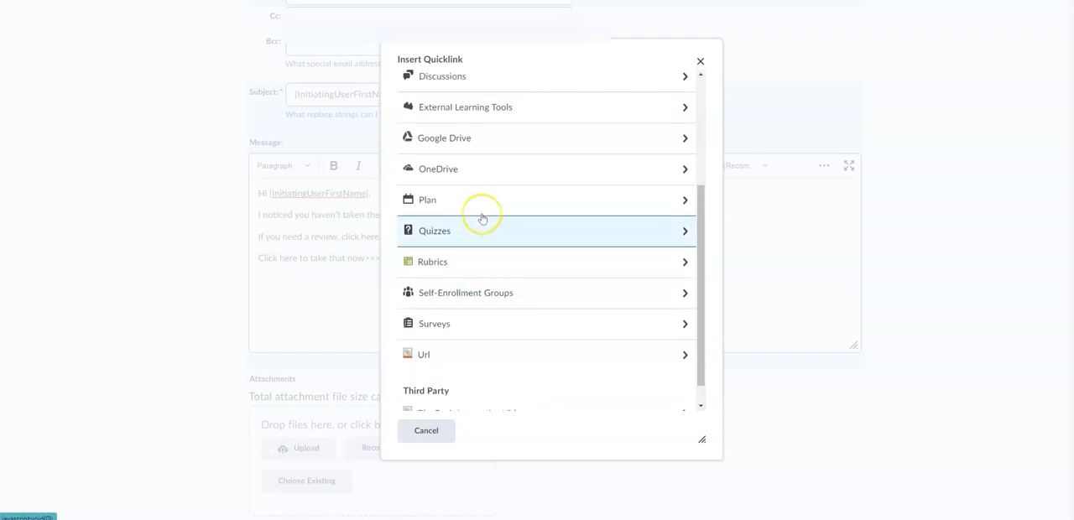
scroll(482, 218, up, 3)
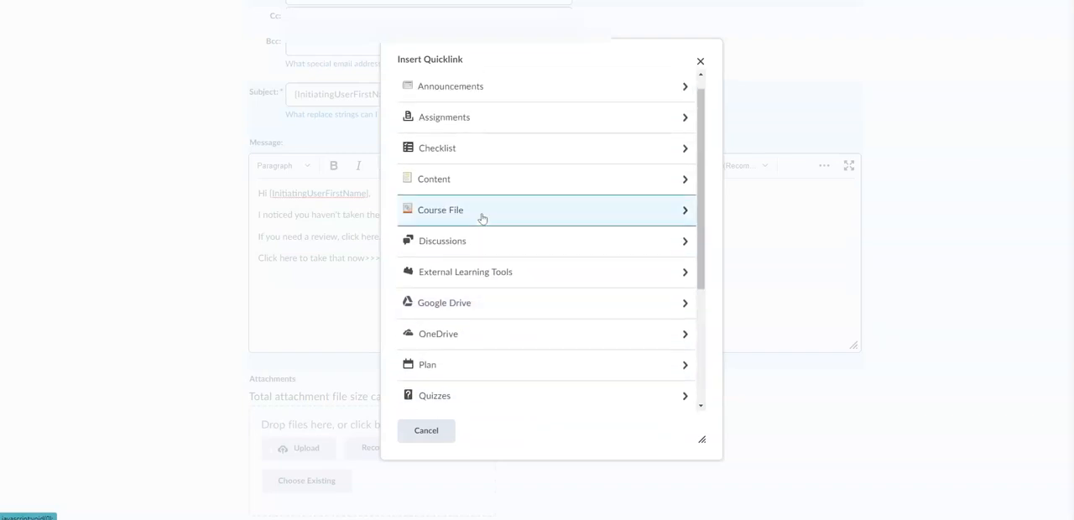
Step: Insert a content quicklink to "2.15 Unit Test: Rocks and Minerals - Part 1" at the end of the message, followed by blank lines
click(468, 218)
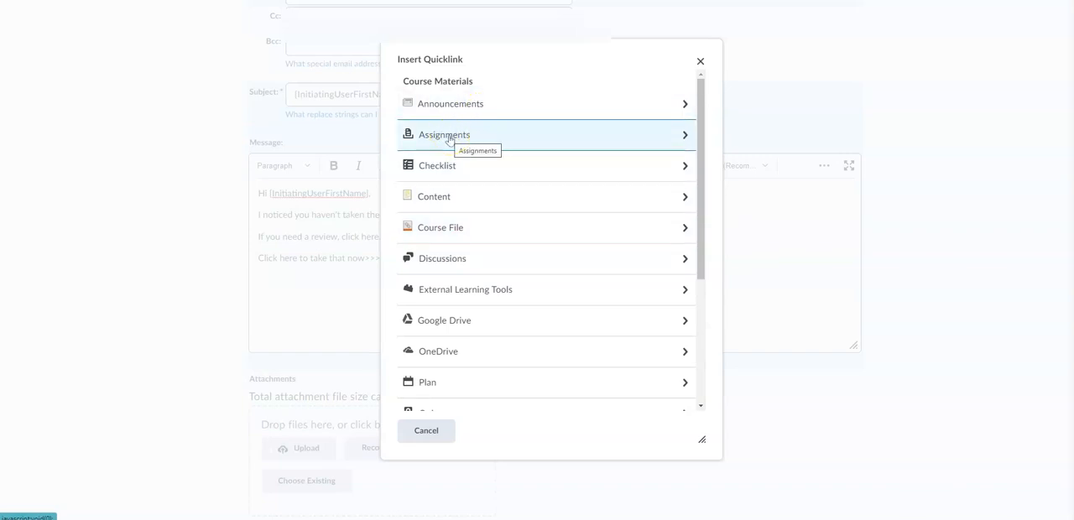
click(455, 203)
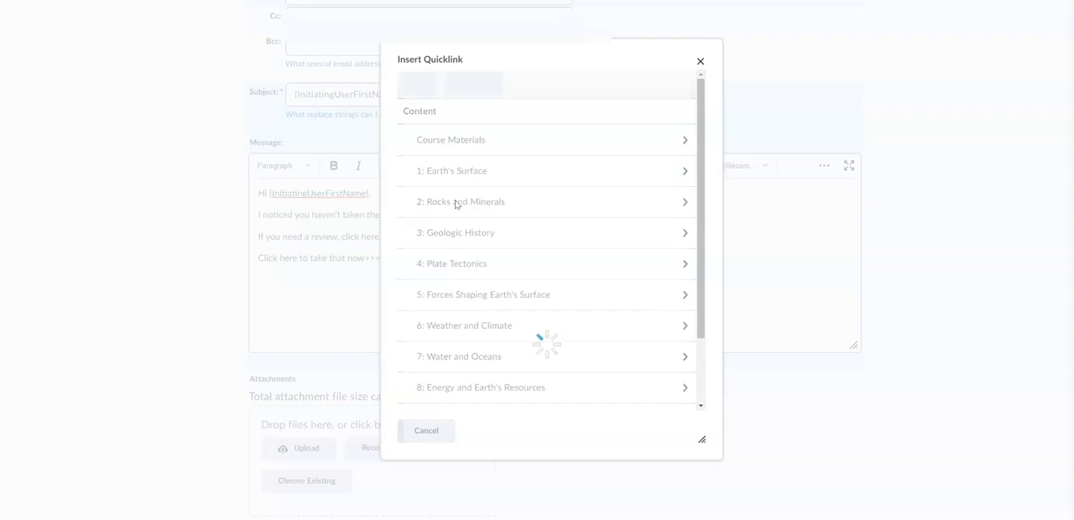
click(501, 203)
scroll(509, 302, down, 5)
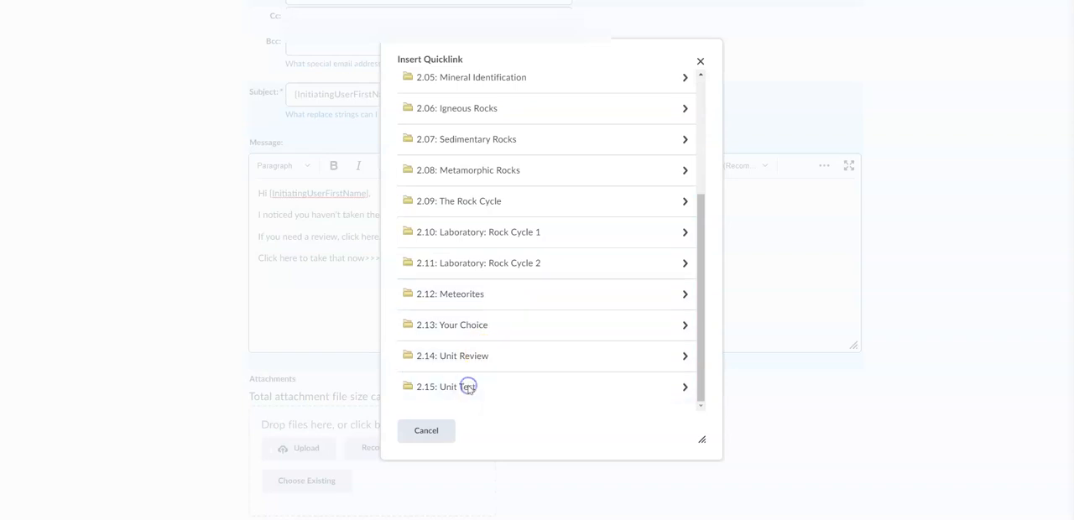
click(468, 390)
click(585, 172)
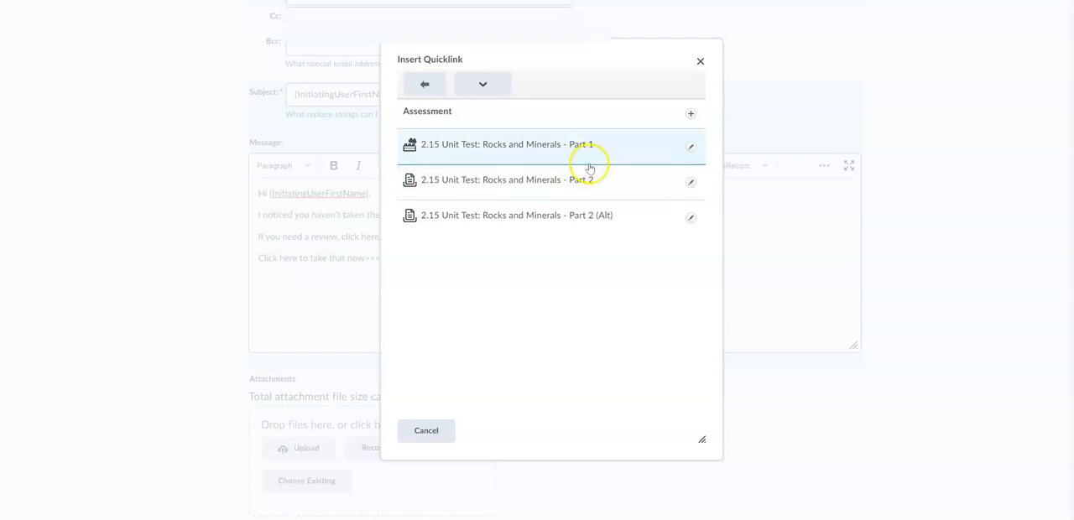
click(493, 152)
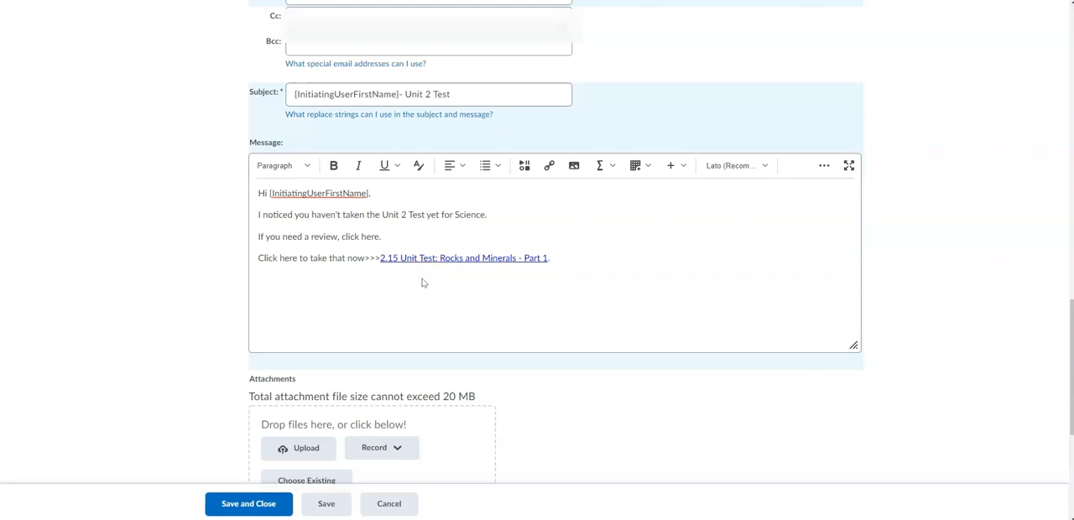
key(Return)
key(Return)
Step: Review the agent's release conditions, email and scheduling settings, and save and close the agent without a schedule
scroll(423, 279, down, 3)
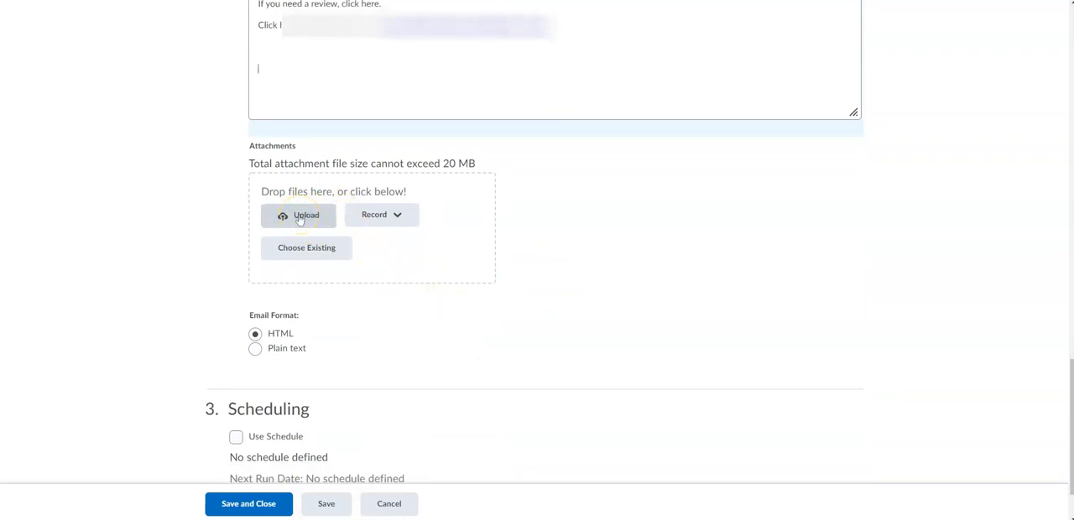
scroll(210, 290, down, 1)
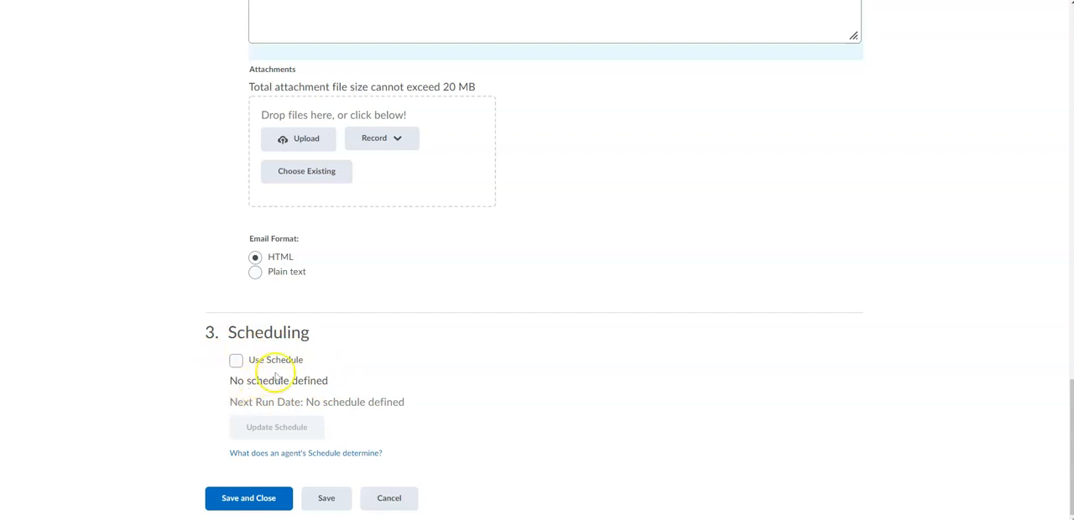
scroll(322, 292, up, 6)
scroll(321, 298, up, 4)
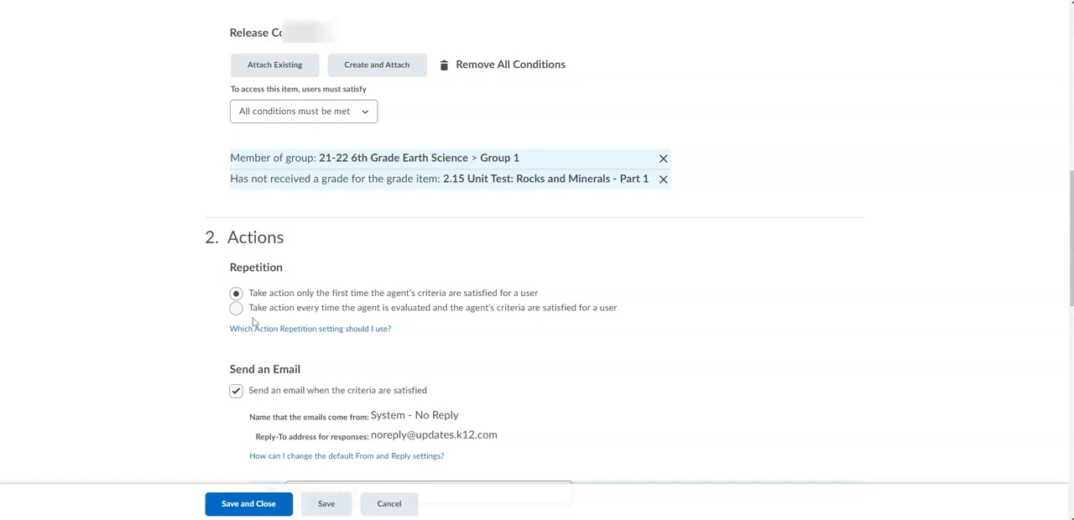
scroll(252, 321, down, 7)
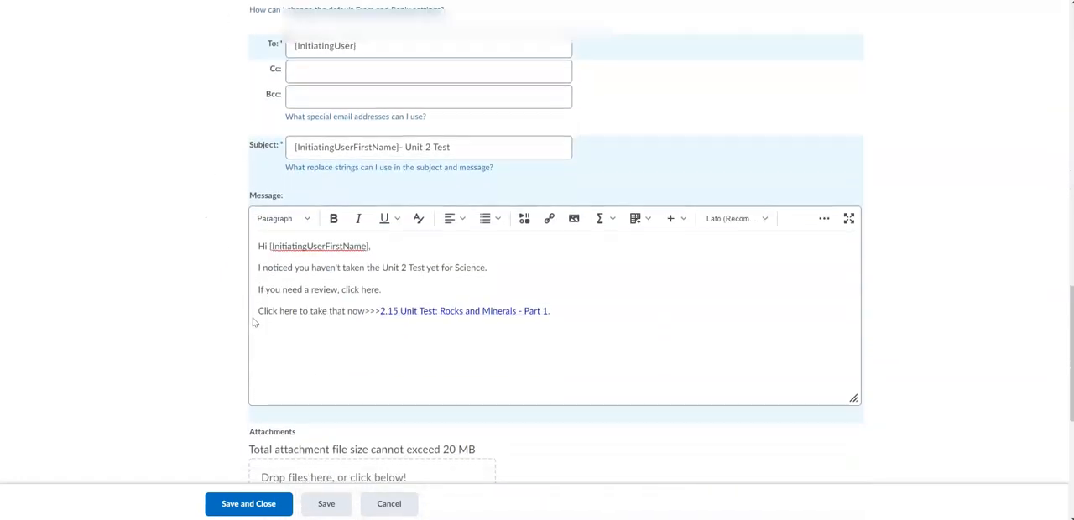
scroll(252, 322, down, 3)
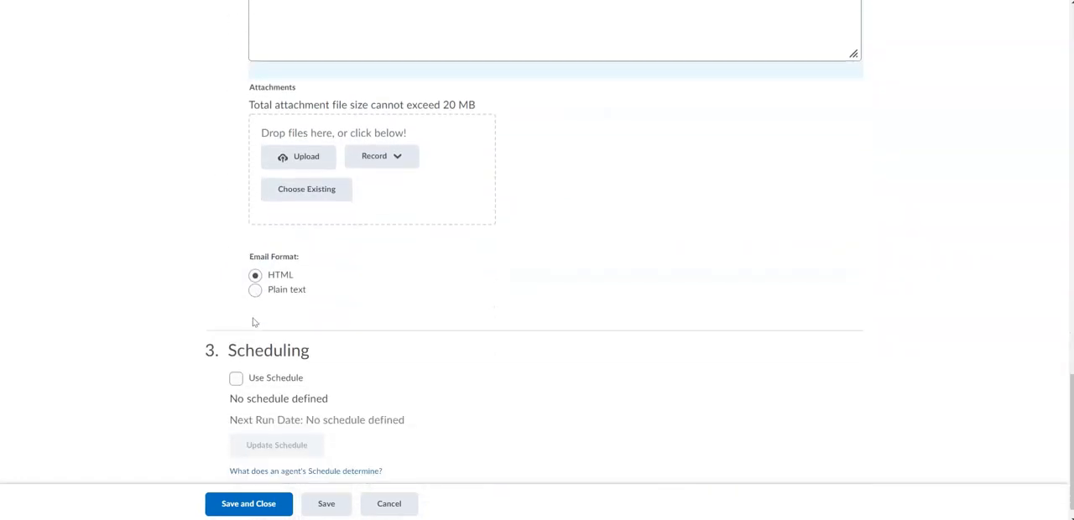
scroll(254, 322, down, 1)
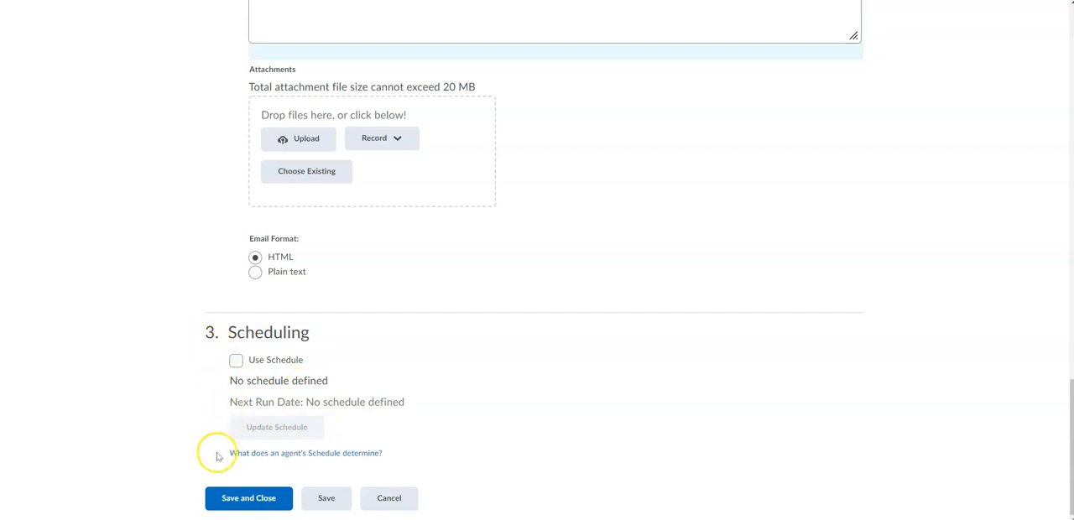
click(245, 498)
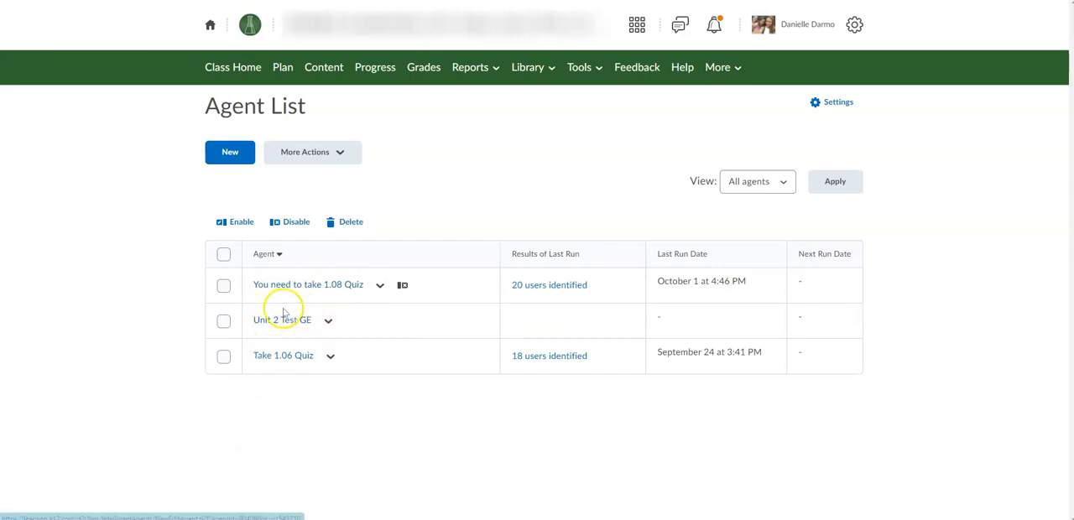
Step: Duplicate the Unit 2 Test GE agent and open the copy for editing
click(328, 323)
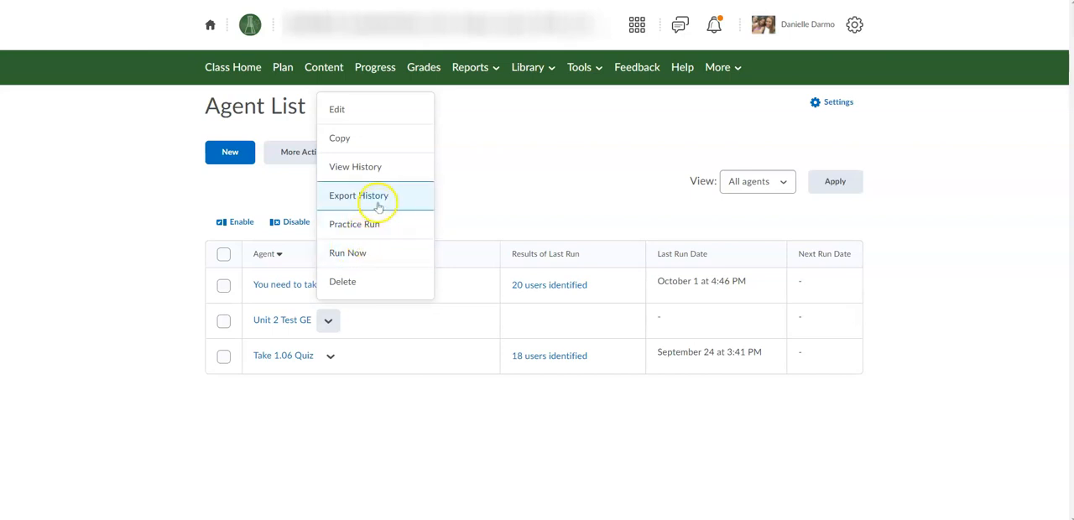
click(354, 150)
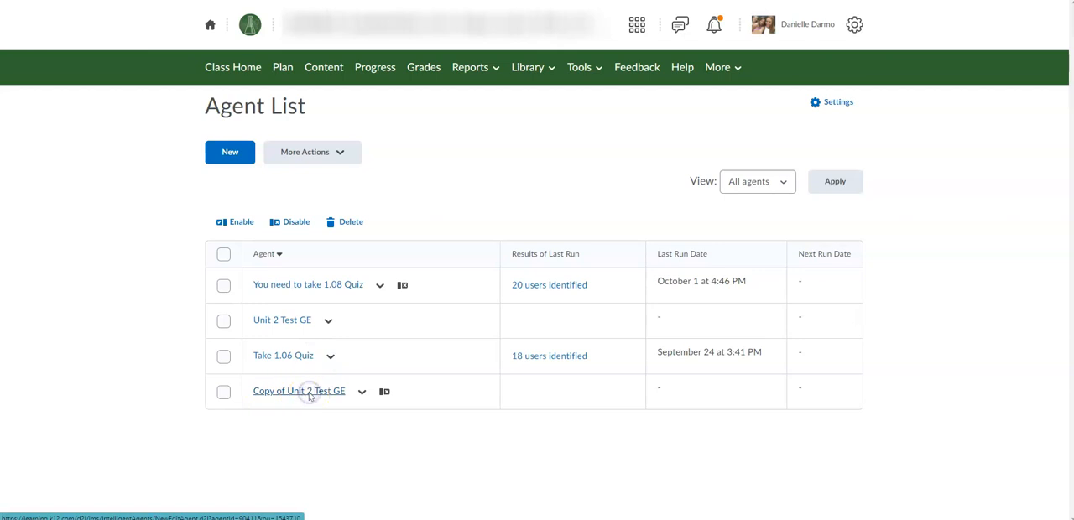
click(307, 393)
Step: Rename the copied agent as "Copy of Unit 2 Test GE (2)" and enable it
click(251, 211)
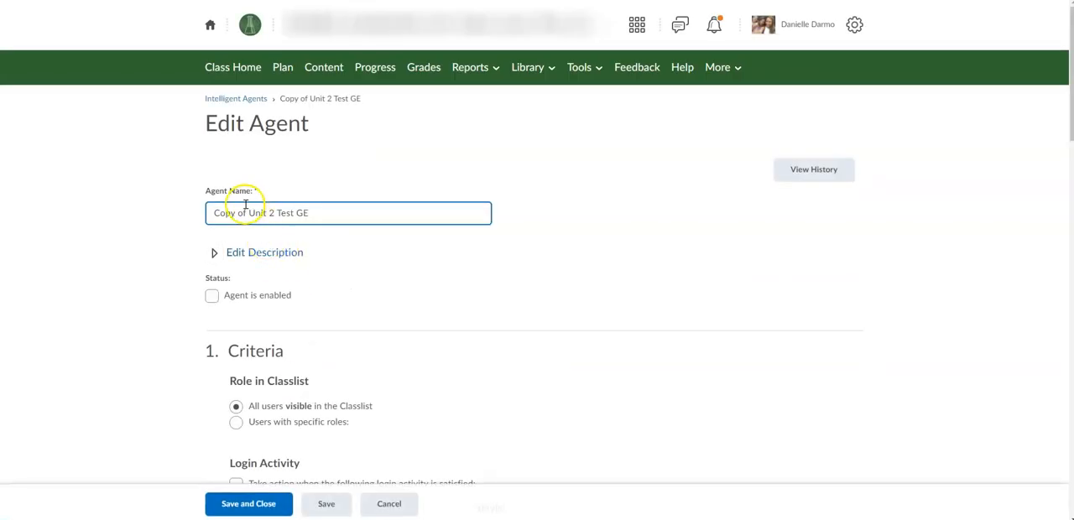
click(317, 204)
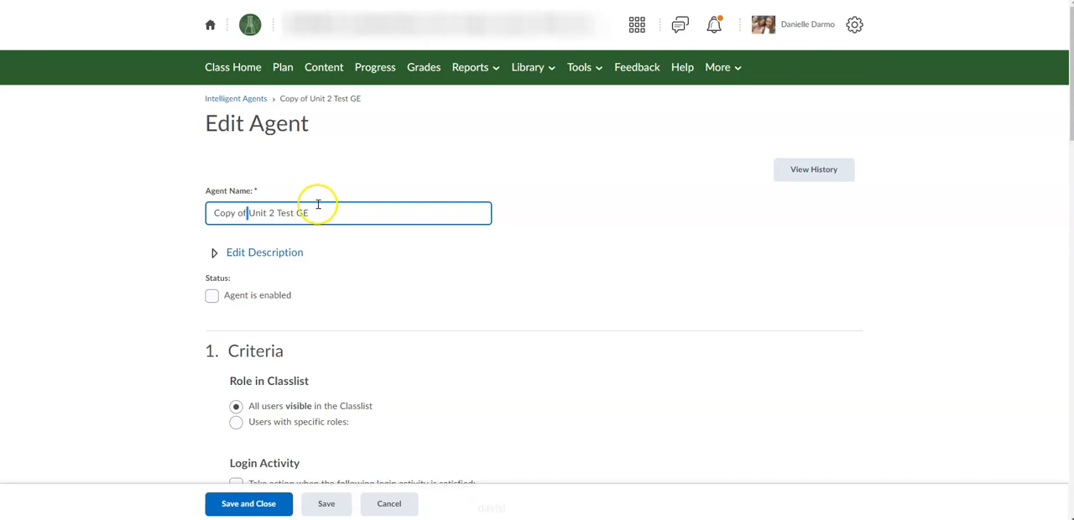
text((2))
click(212, 295)
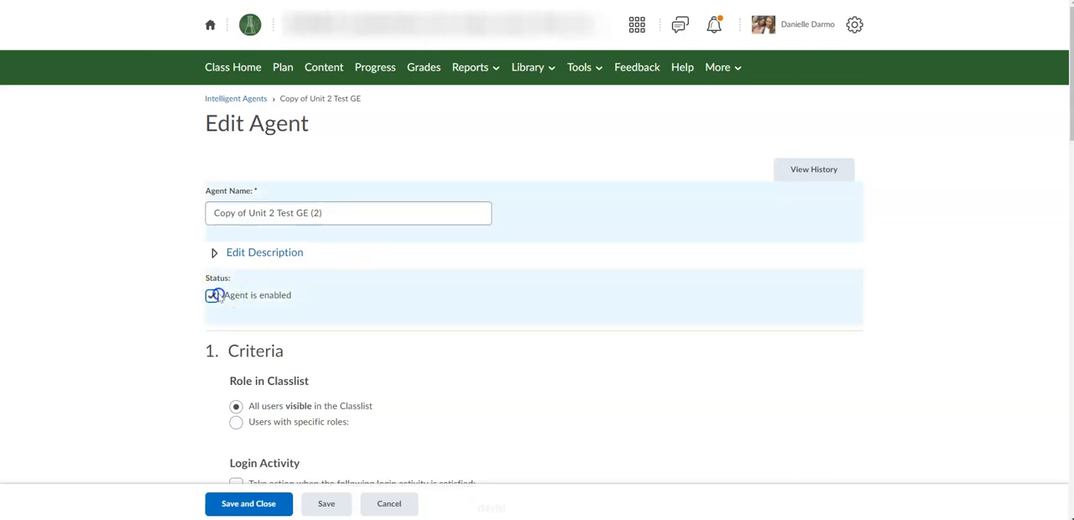
Step: Review the copied agent's conditions, actions, message and scheduling, and save and close it, accepting the agent changes
scroll(320, 324, down, 13)
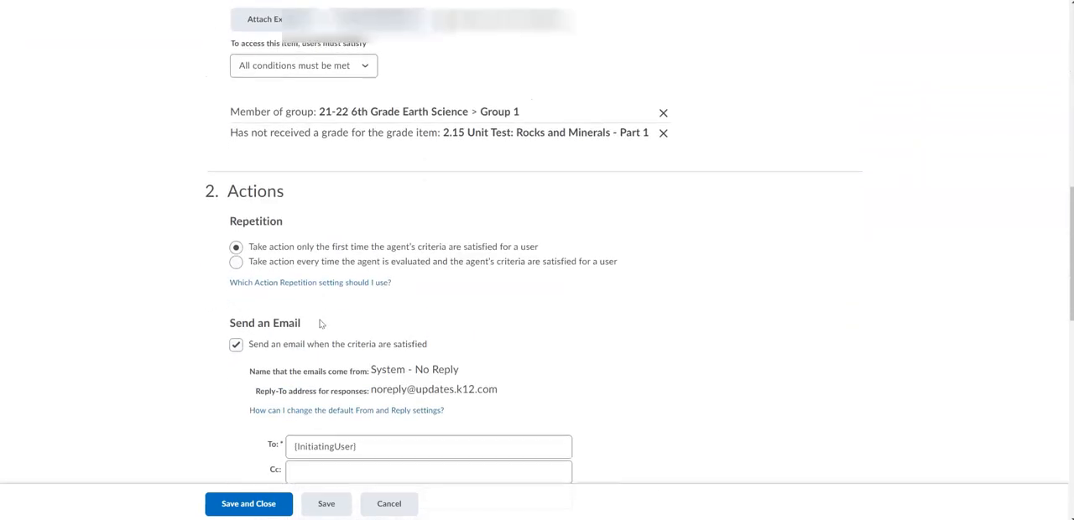
scroll(320, 324, down, 6)
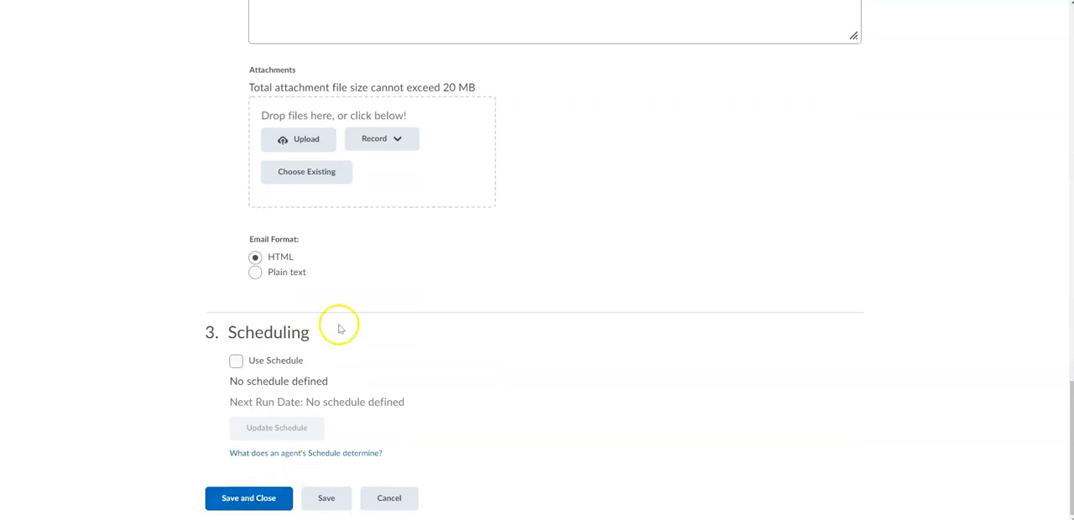
scroll(357, 279, up, 1)
scroll(357, 279, up, 3)
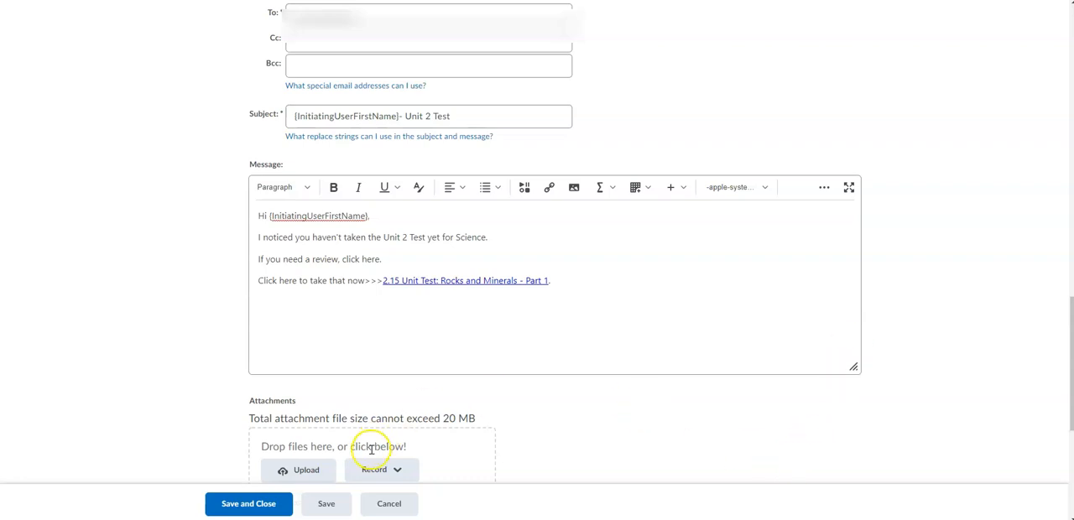
scroll(311, 336, up, 20)
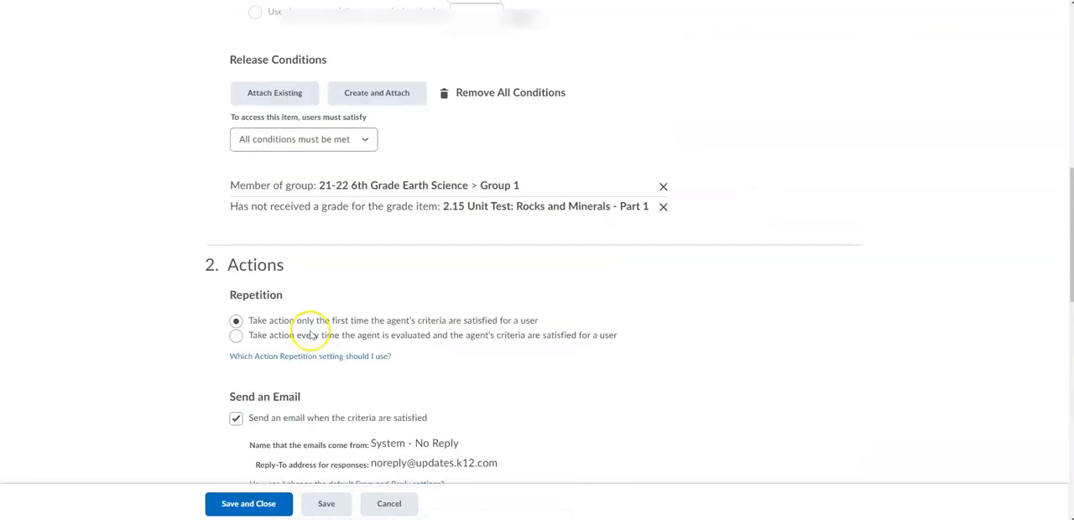
scroll(310, 335, up, 1)
click(323, 213)
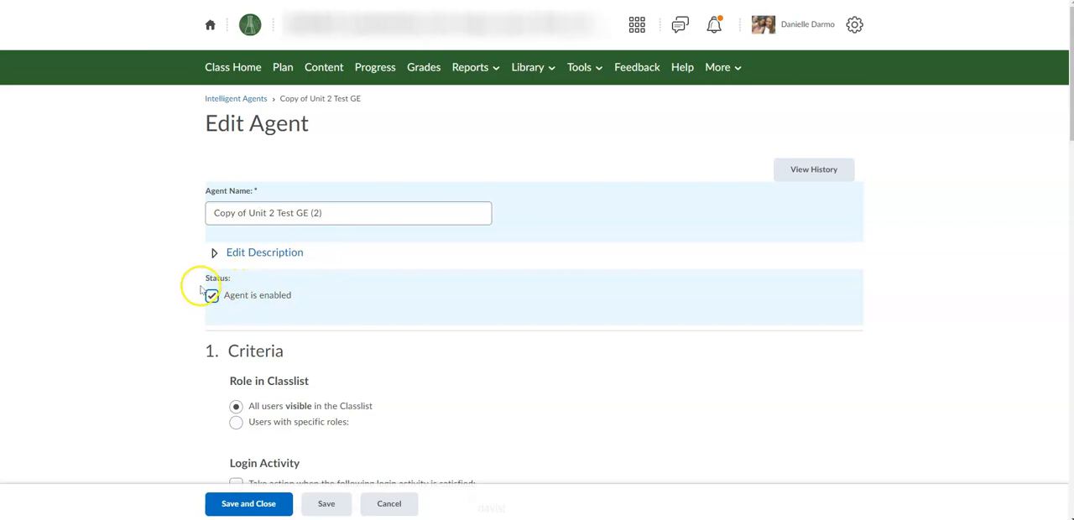
click(262, 503)
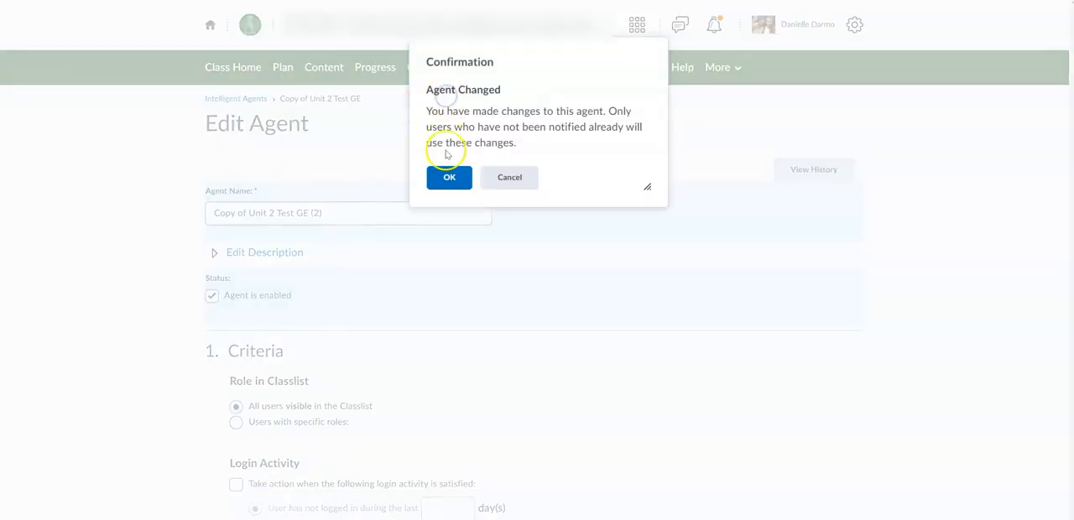
click(447, 177)
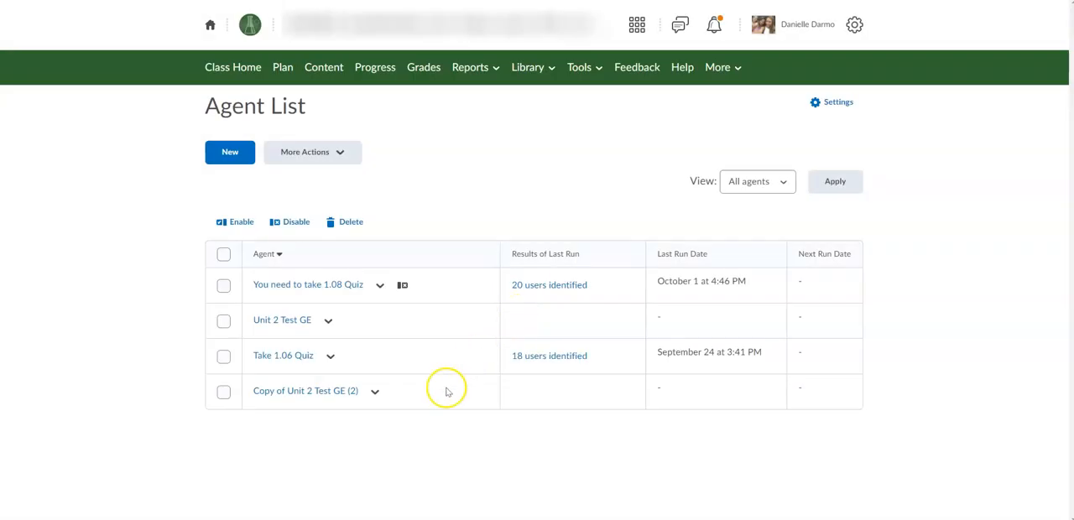
click(374, 391)
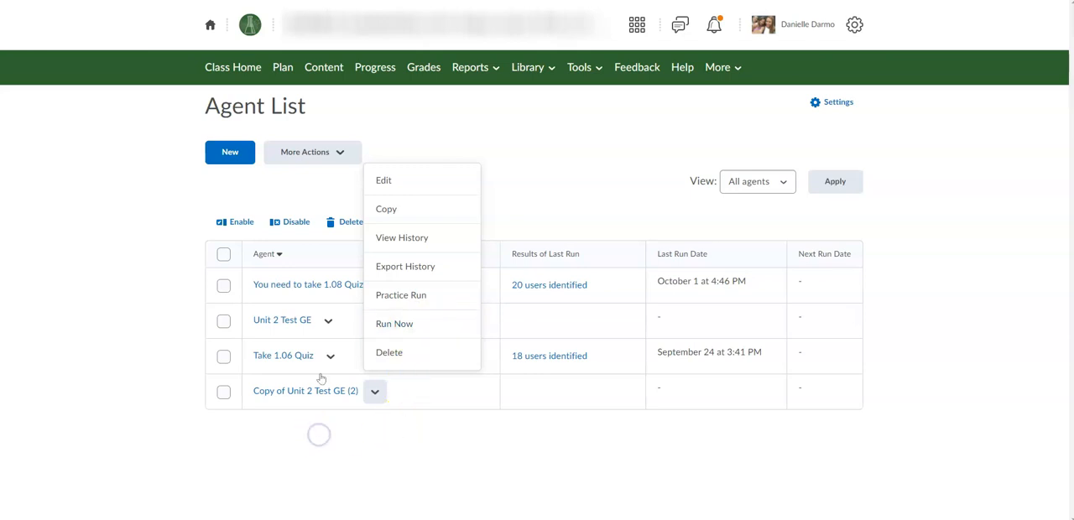
click(518, 183)
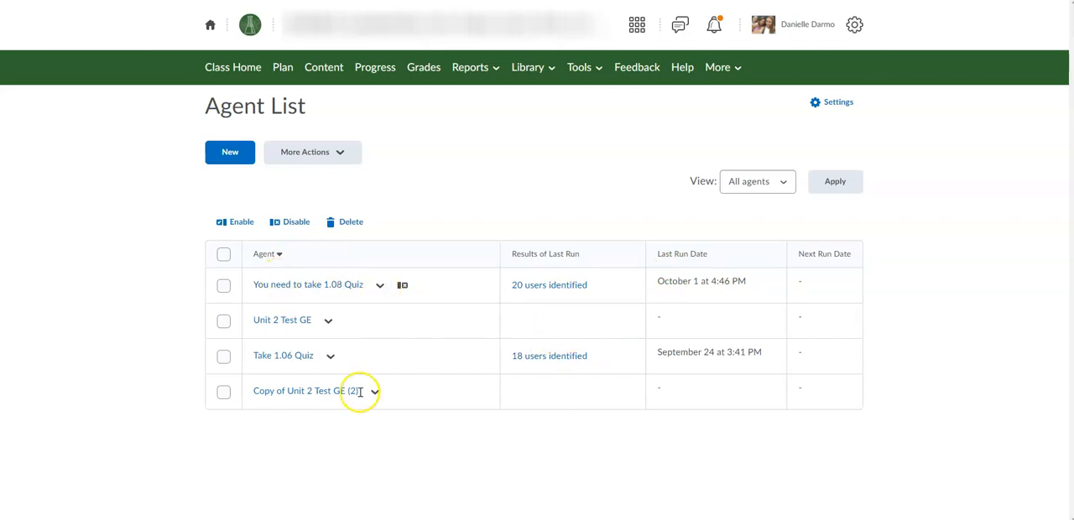
Step: Duplicate the "You need to take 1.08 Quiz" agent and open the copy
click(379, 288)
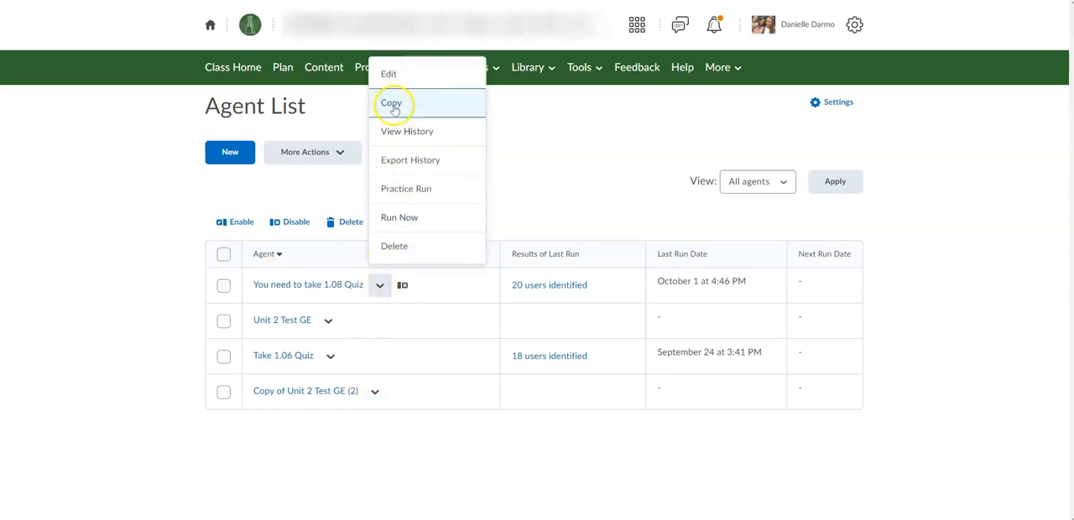
click(393, 102)
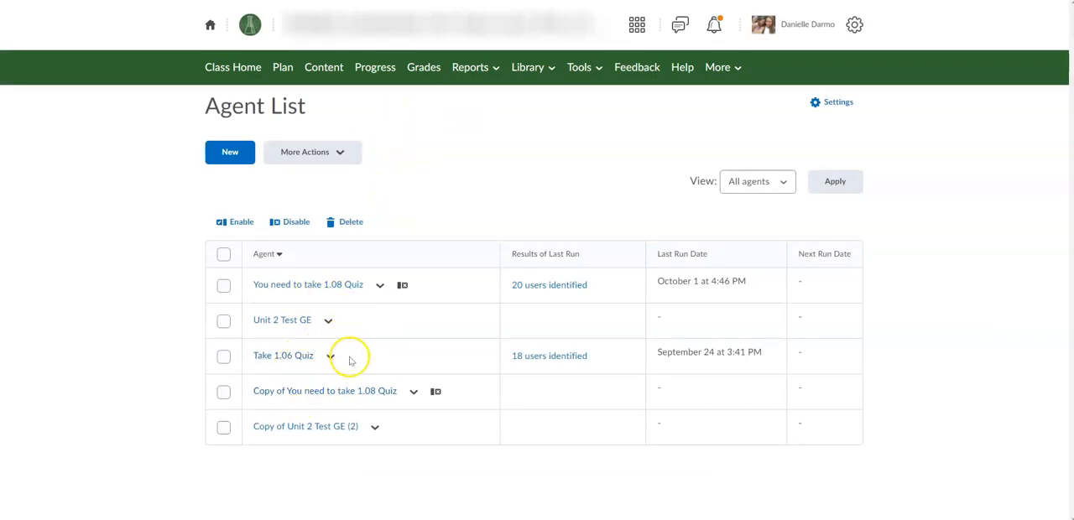
click(321, 394)
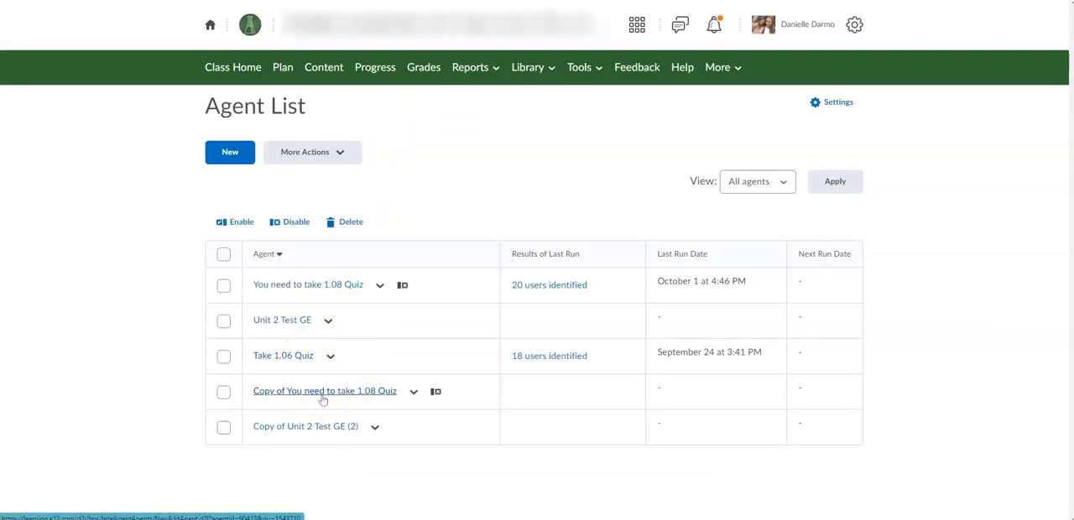
Step: Rename the copied agent "Copy of You need to take 3.12 Quiz" and enable it
click(341, 212)
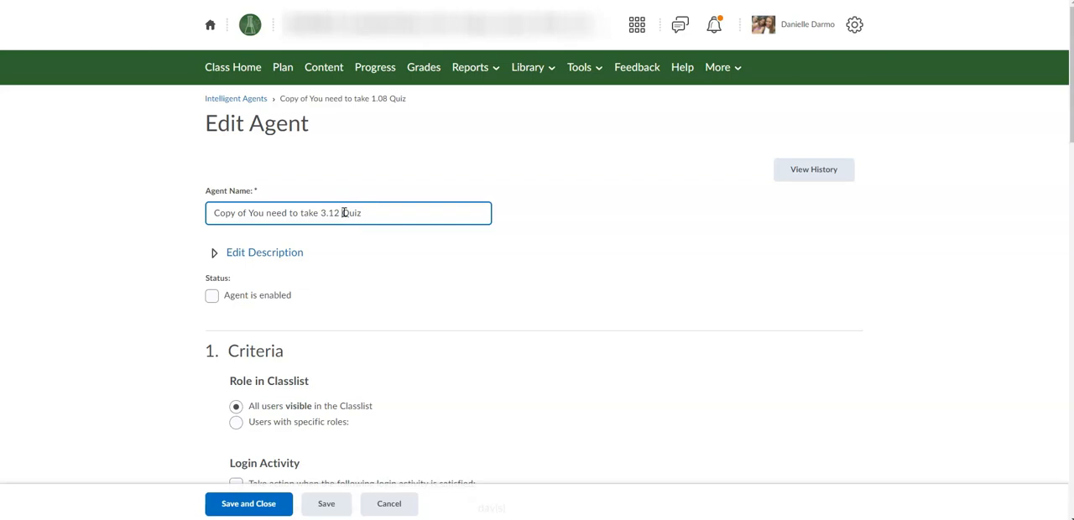
click(212, 294)
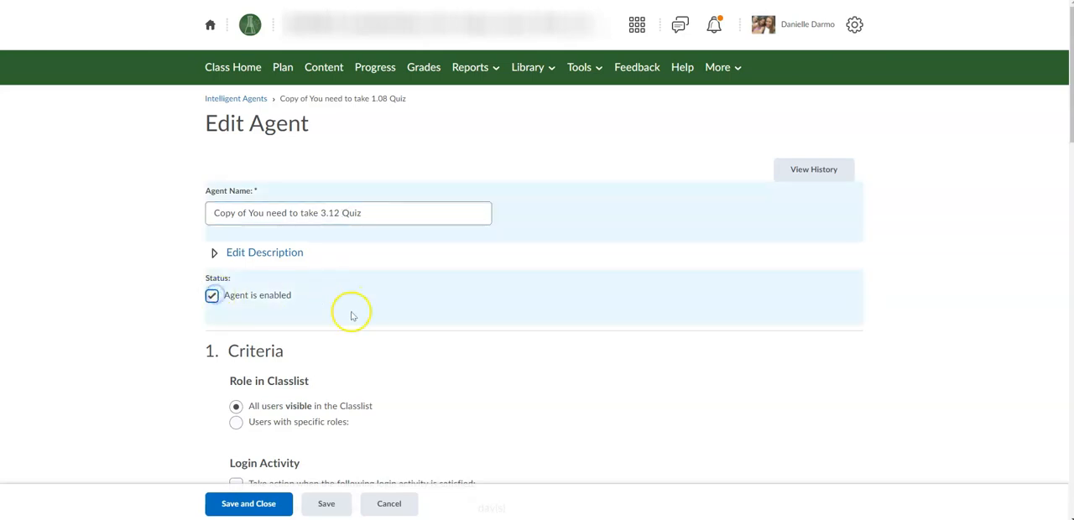
Step: Remove the release condition based on the 1.08 Quiz grade from the agent's criteria
scroll(351, 313, down, 2)
scroll(353, 316, down, 5)
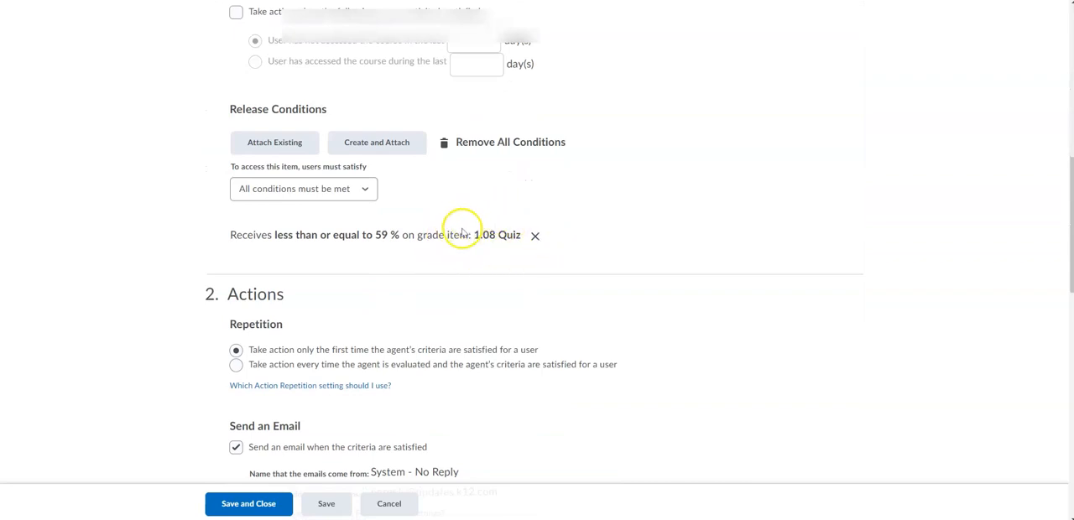
click(536, 238)
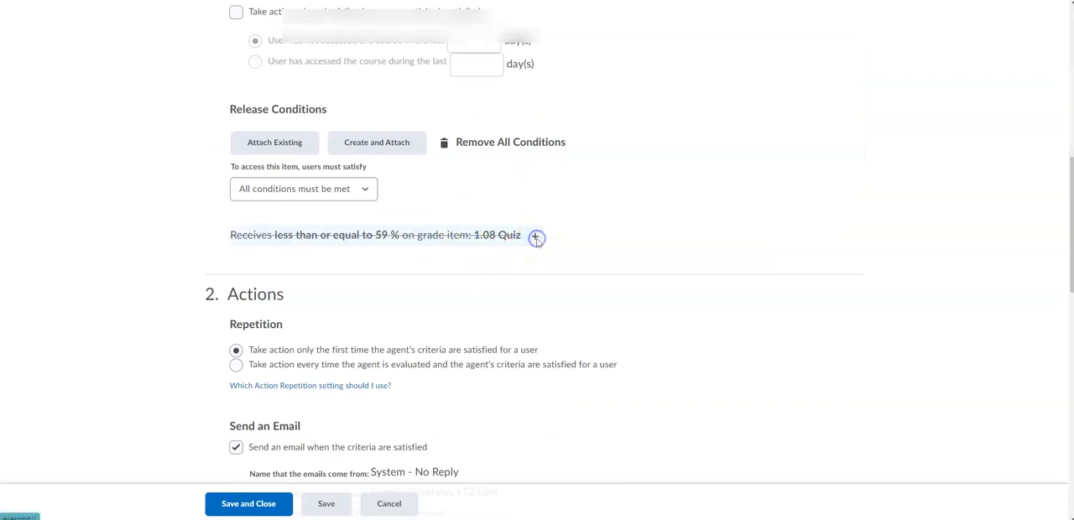
Step: Create and attach a group enrollment release condition for Group 2.se of 21-22 6th Grade Earth Science
click(377, 149)
click(412, 136)
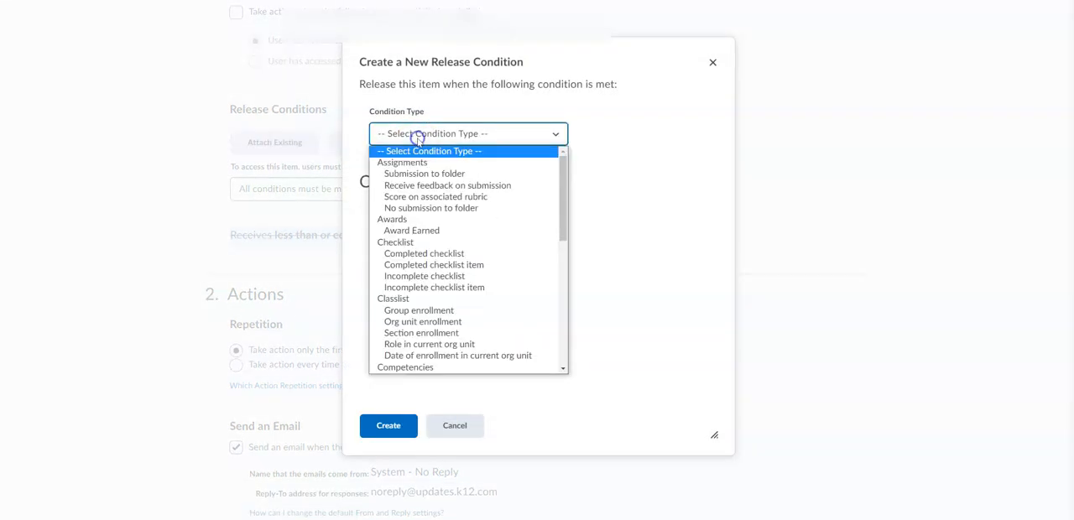
scroll(441, 251, down, 3)
scroll(442, 253, down, 4)
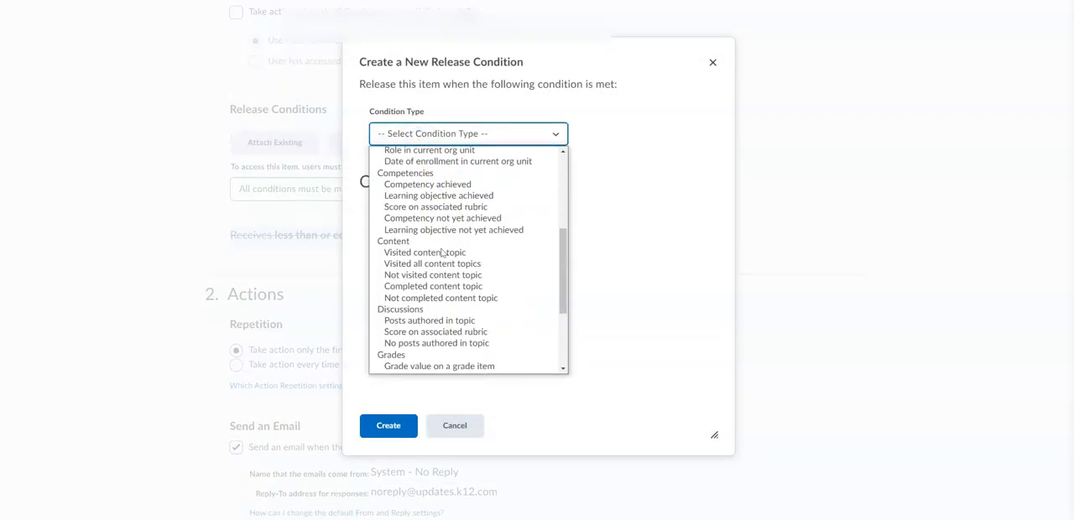
scroll(433, 305, down, 2)
scroll(432, 305, up, 3)
scroll(433, 304, up, 4)
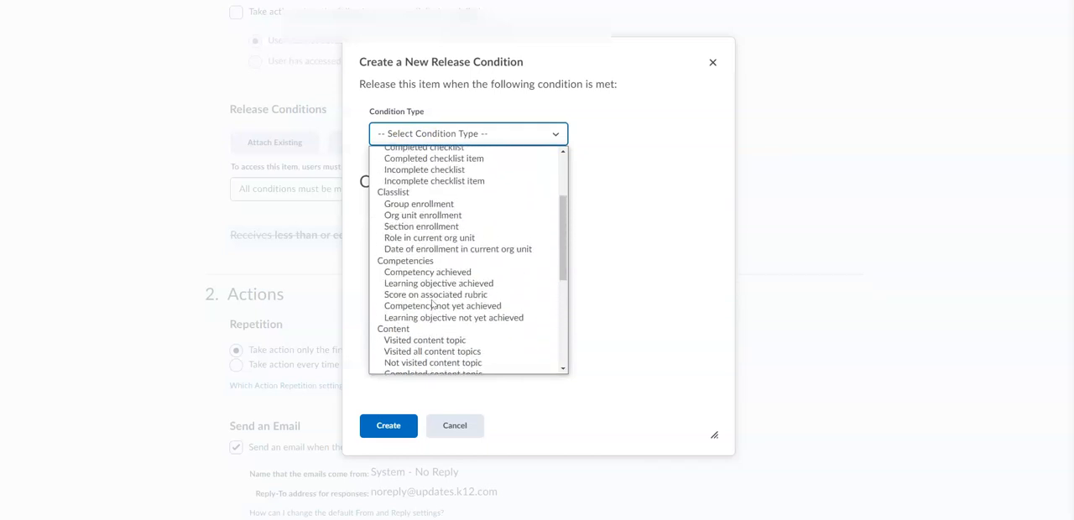
click(417, 220)
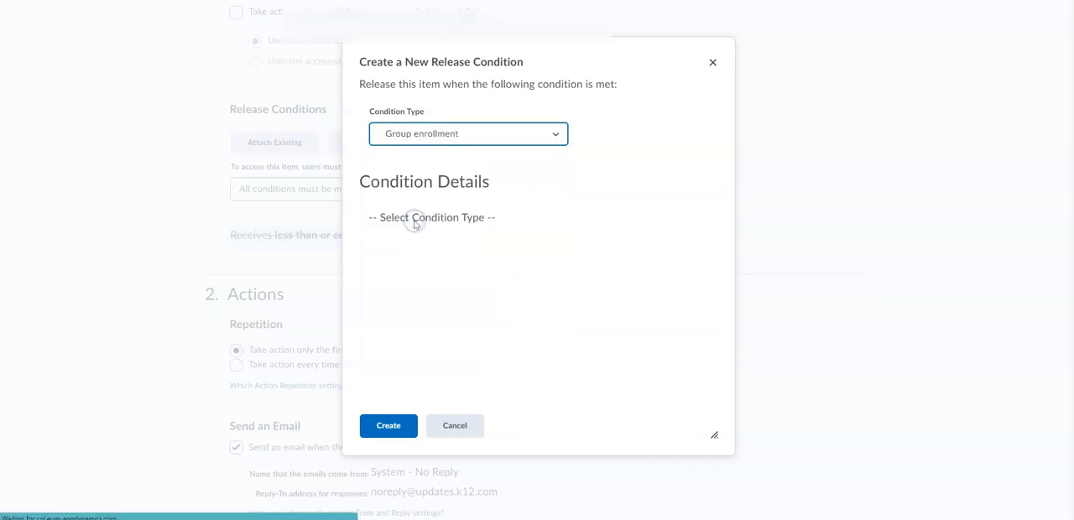
click(405, 240)
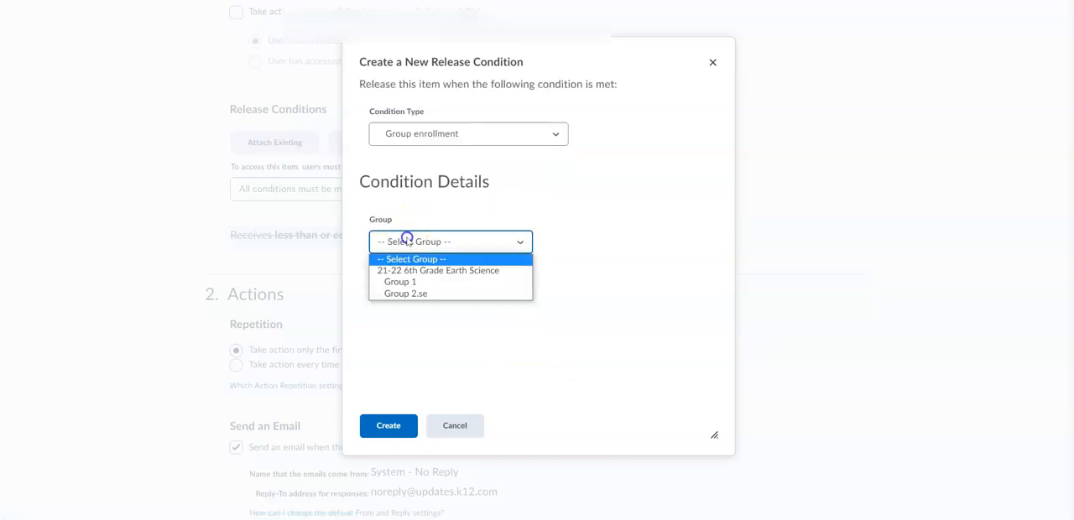
click(408, 294)
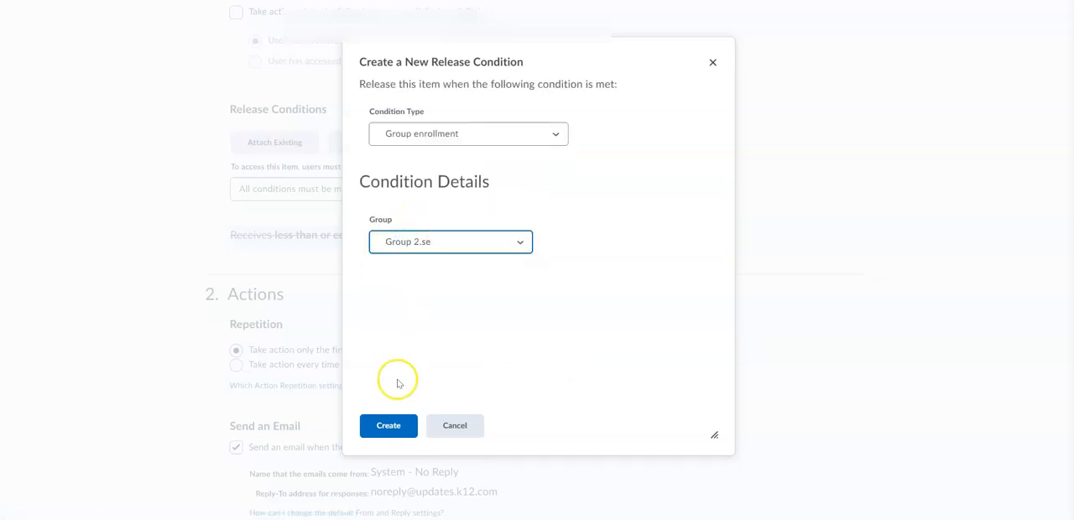
click(389, 425)
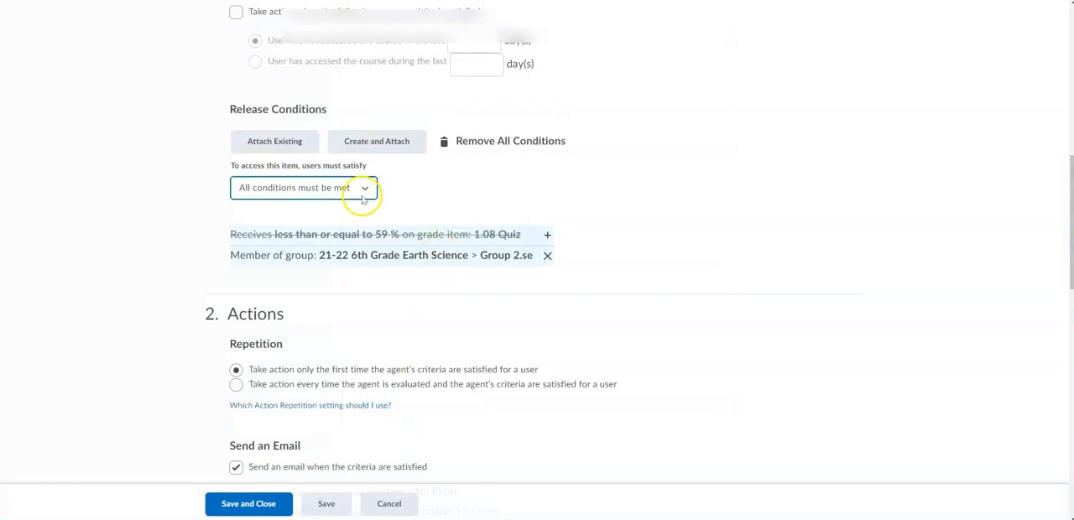
click(362, 198)
Step: Create and attach a grade value release condition of <= 60% on the grade item 3.12 Quiz: Journey Through Geologic Time
click(375, 141)
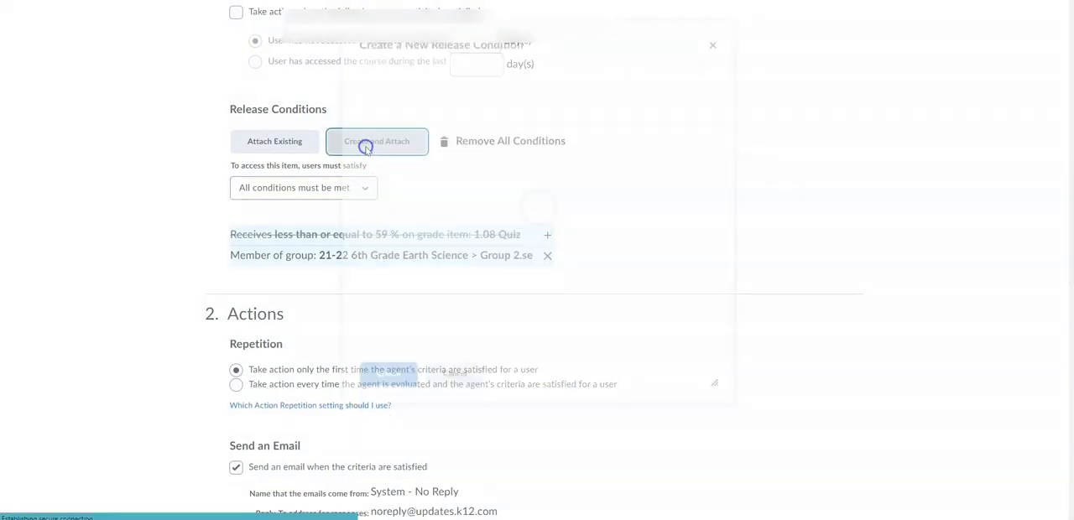
click(378, 134)
scroll(411, 266, down, 5)
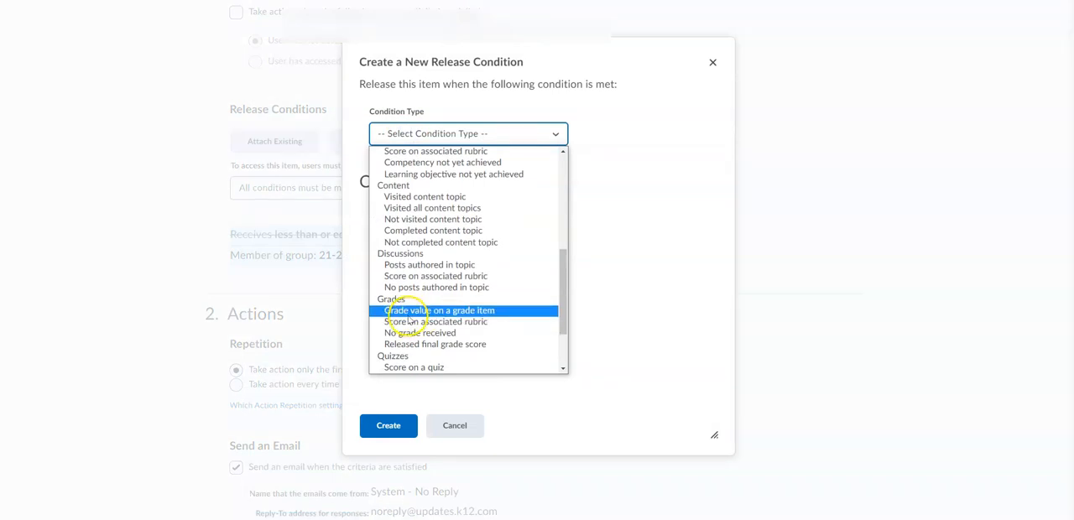
click(411, 310)
click(407, 251)
scroll(438, 409, down, 8)
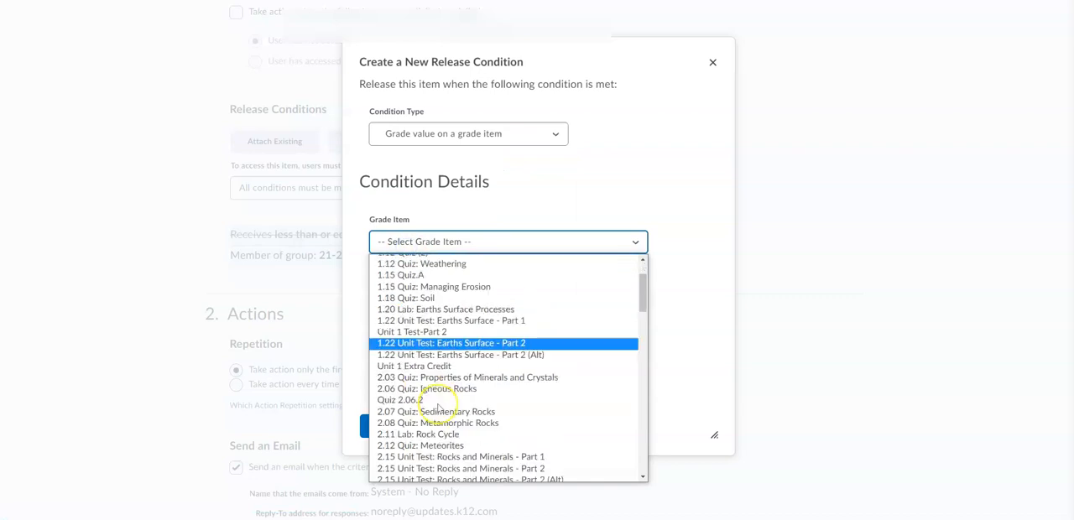
scroll(438, 409, down, 5)
scroll(438, 408, up, 6)
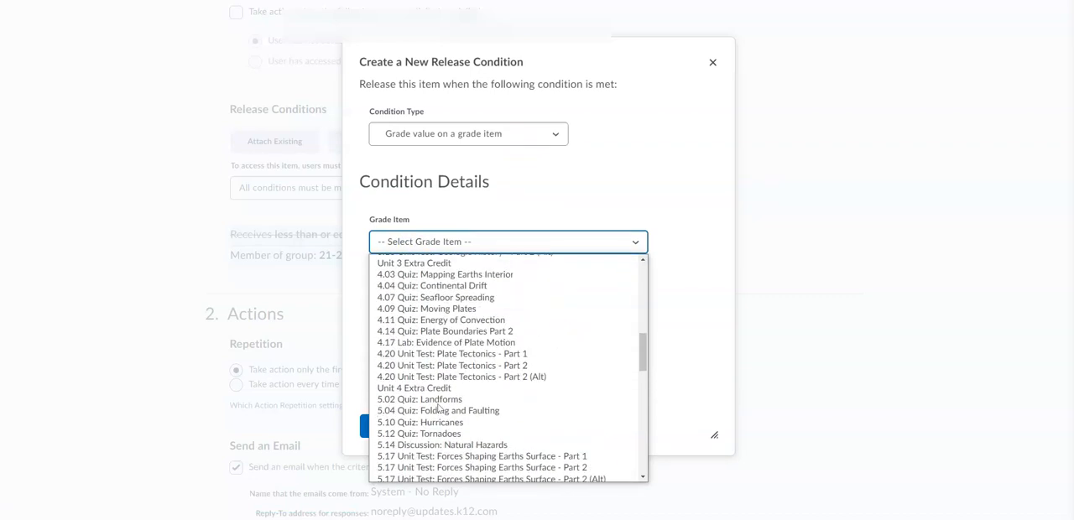
scroll(438, 408, up, 1)
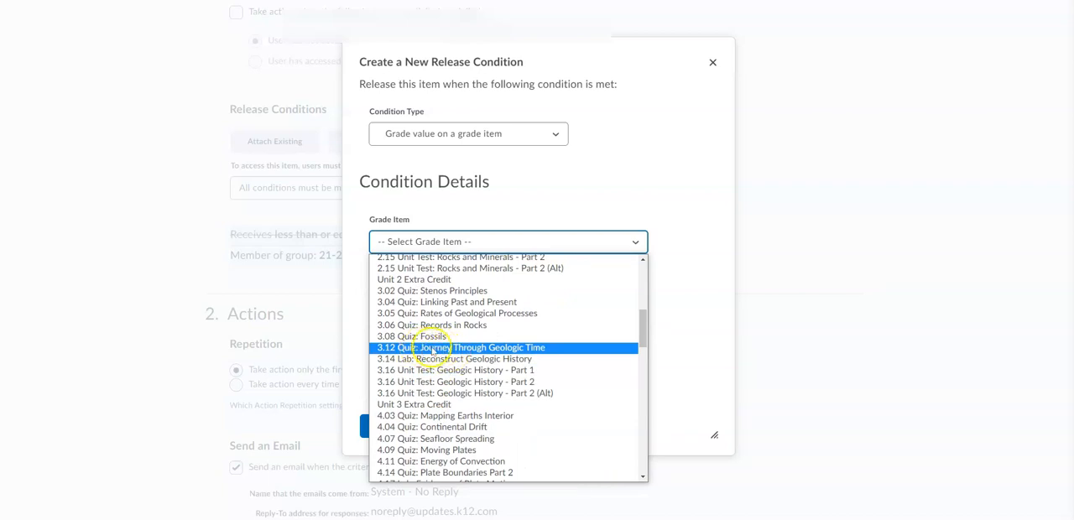
click(433, 349)
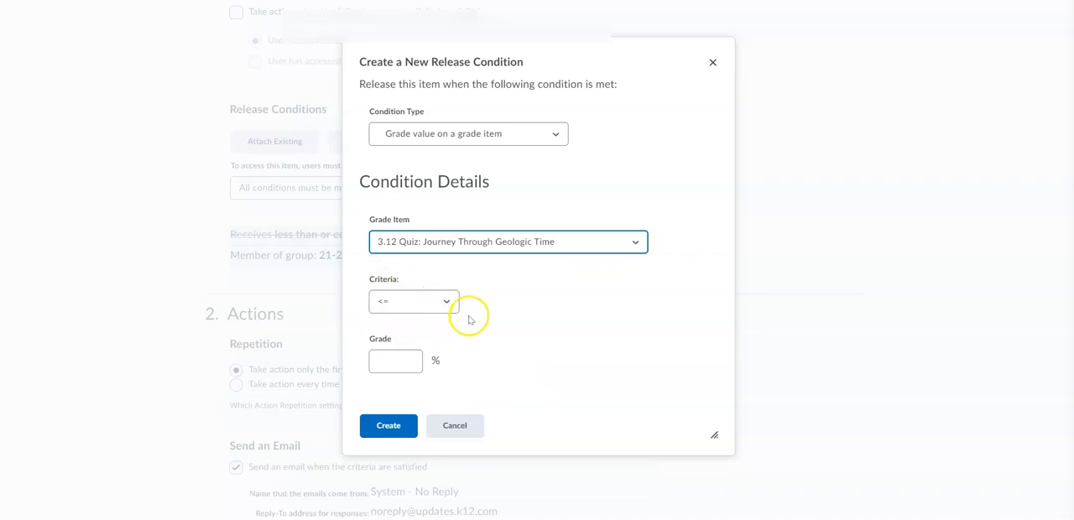
click(395, 304)
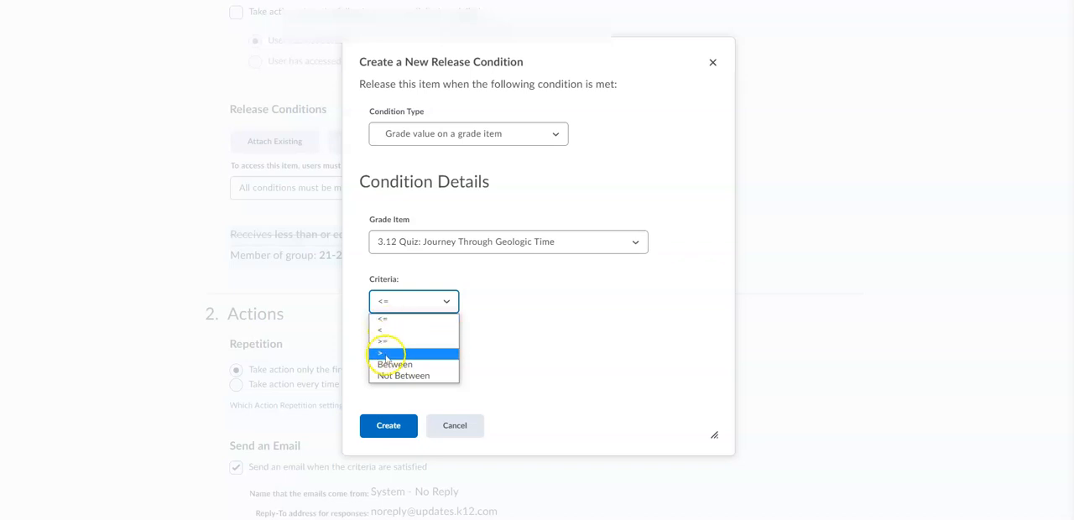
click(387, 320)
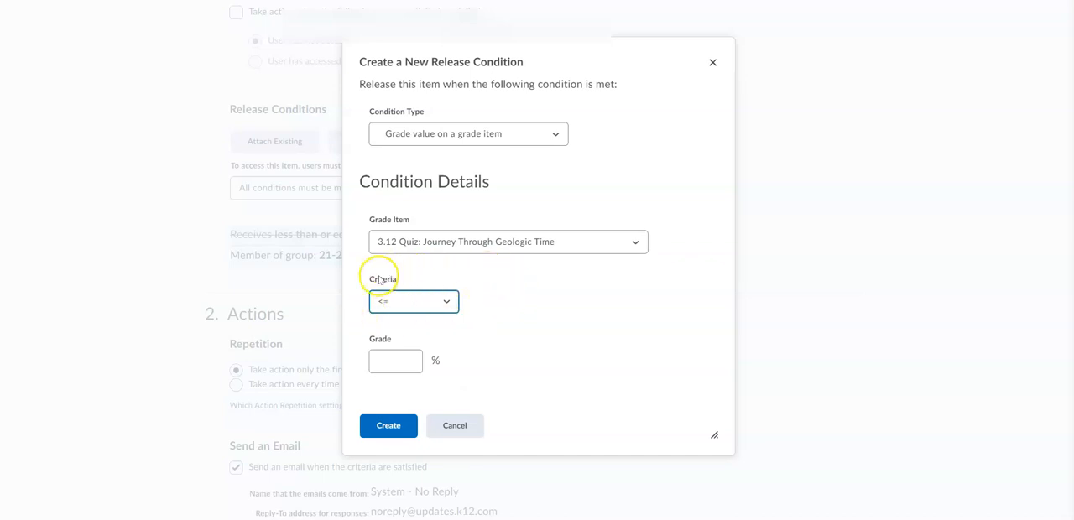
click(397, 360)
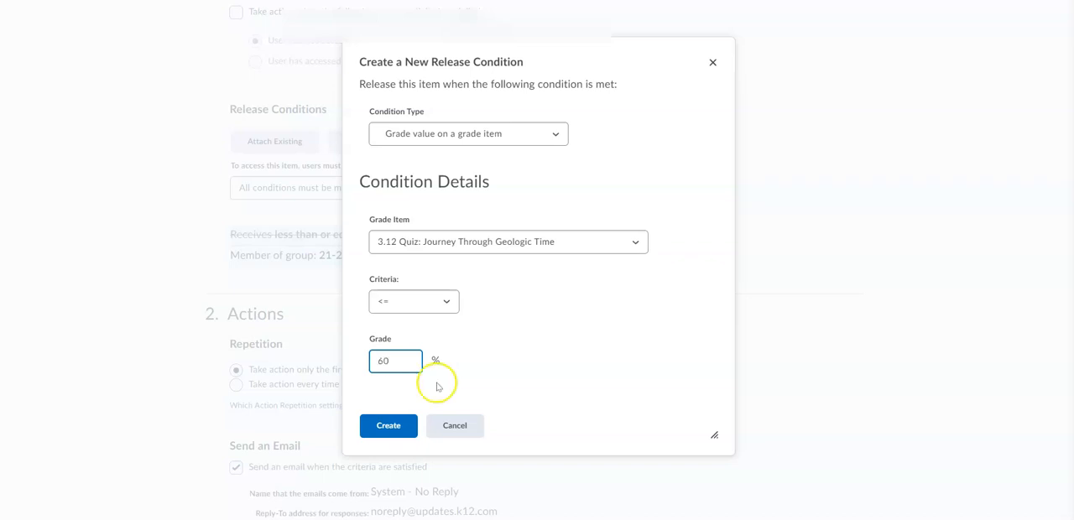
click(391, 427)
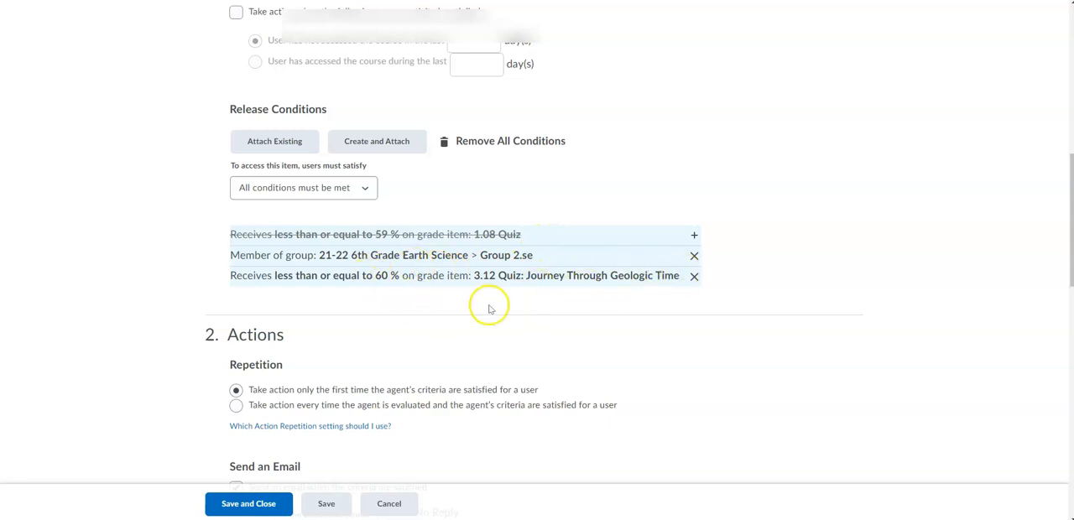
Step: Change the subject of the agent's email to "Take Quiz 3.12"
scroll(490, 310, down, 1)
scroll(490, 310, down, 6)
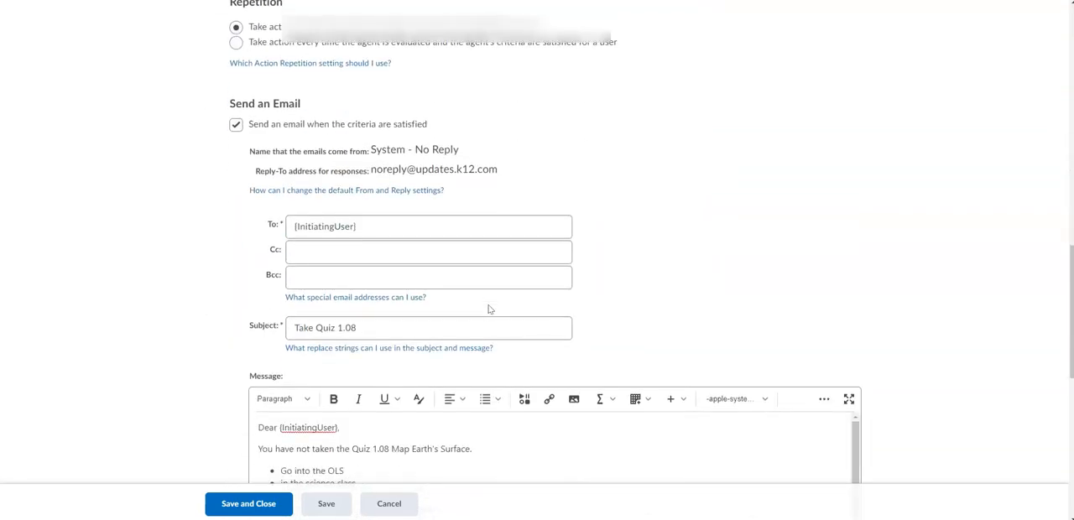
click(378, 231)
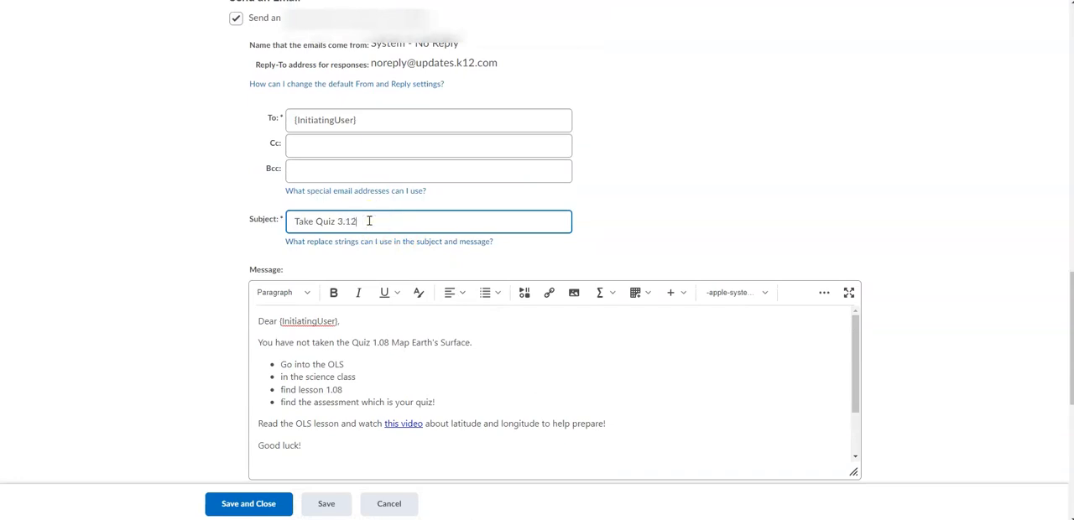
Step: Review the email message body, and save and close the agent, accepting the agent changes
scroll(369, 221, down, 3)
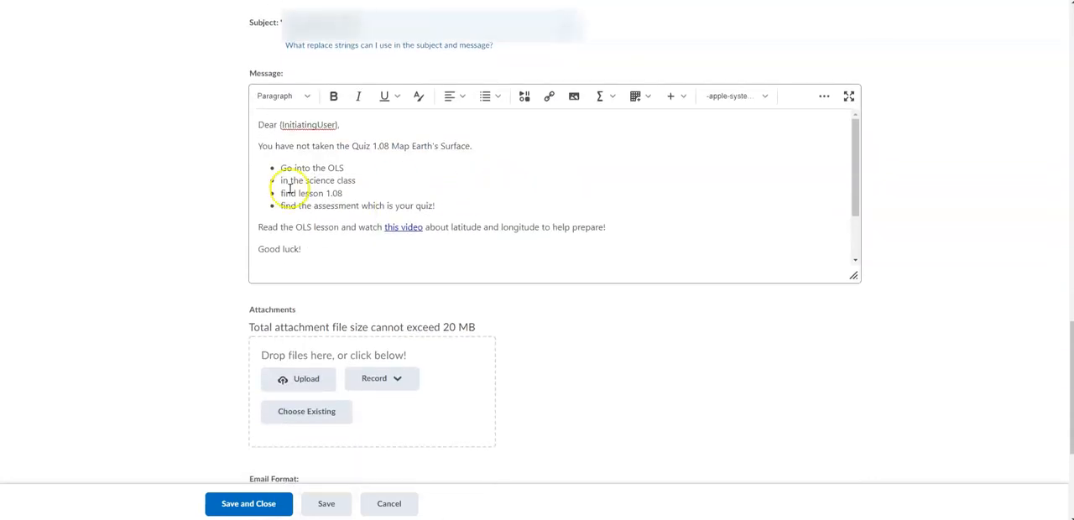
click(366, 135)
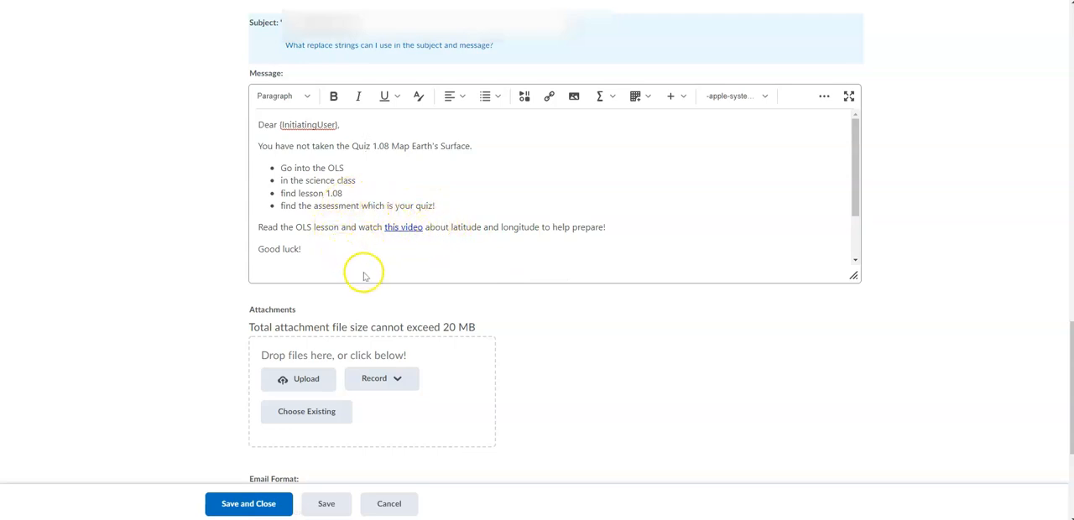
scroll(375, 246, down, 1)
scroll(375, 246, up, 1)
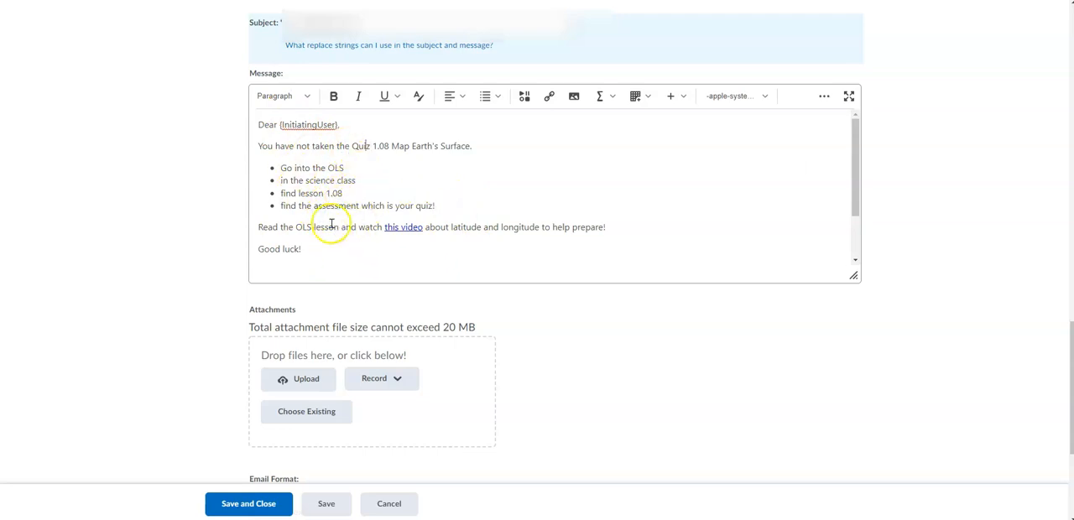
click(343, 240)
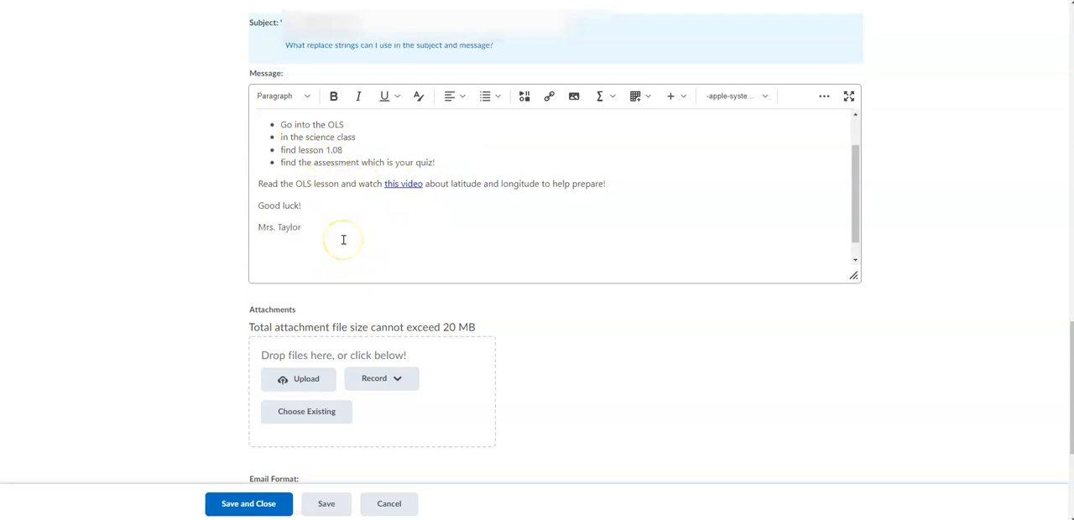
scroll(343, 240, down, 3)
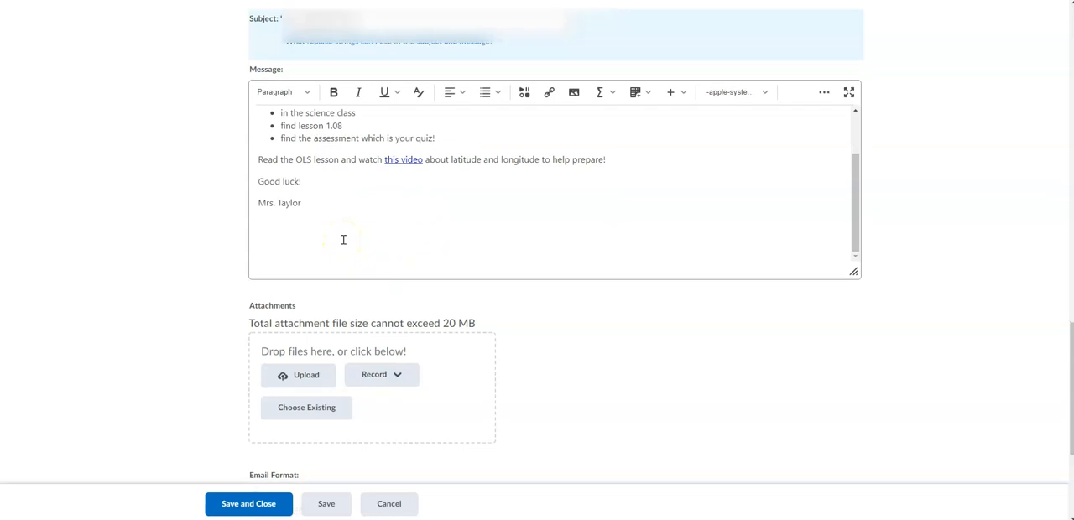
click(252, 507)
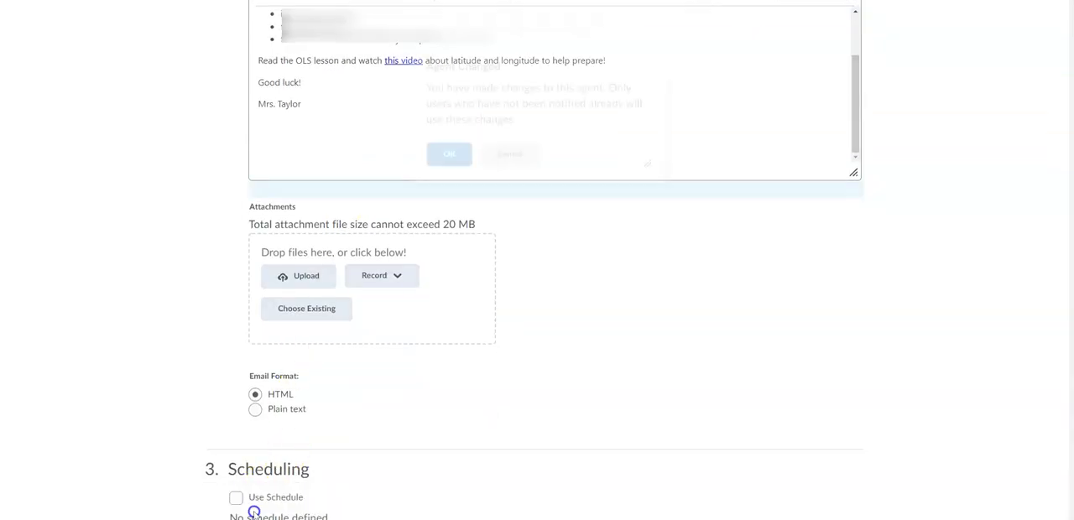
click(442, 185)
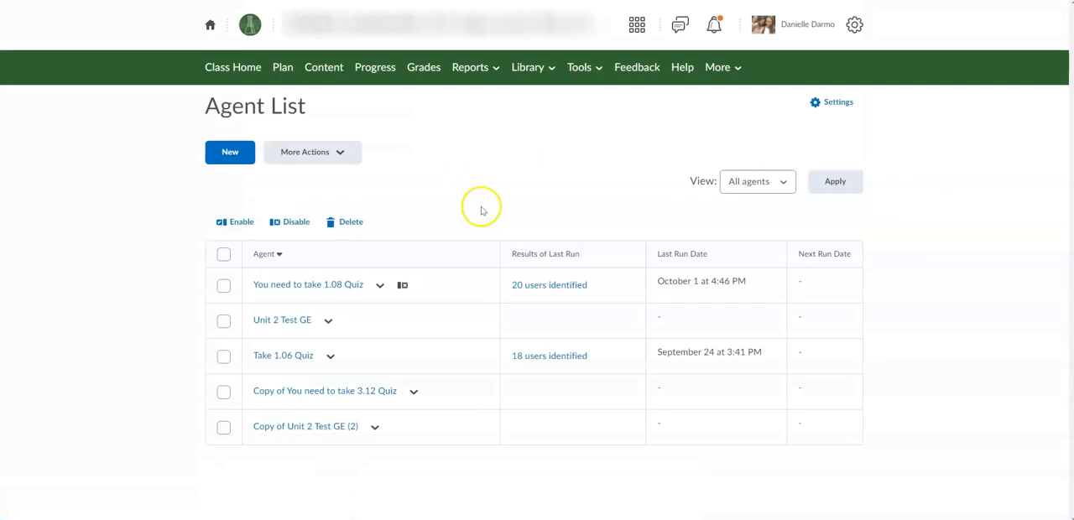
click(414, 391)
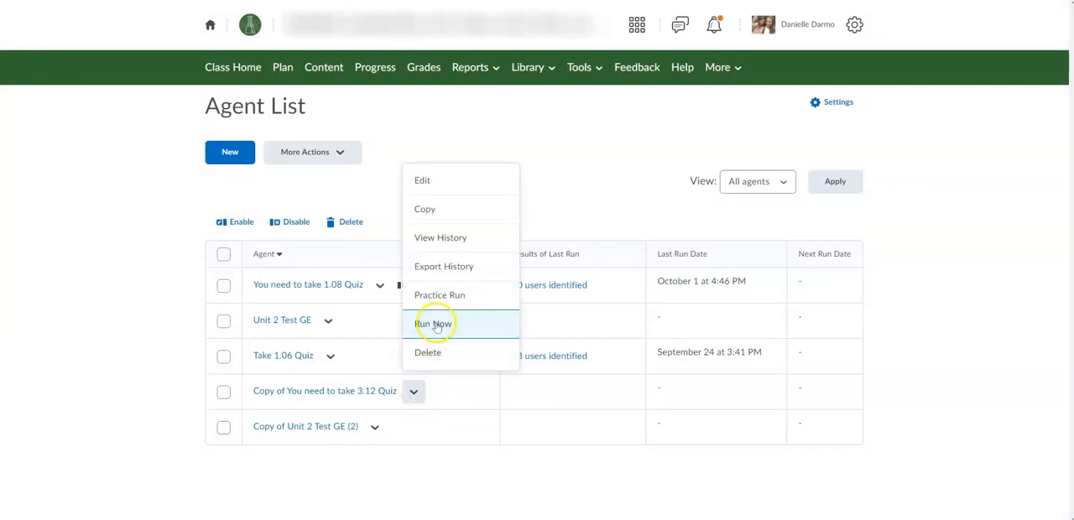
click(152, 397)
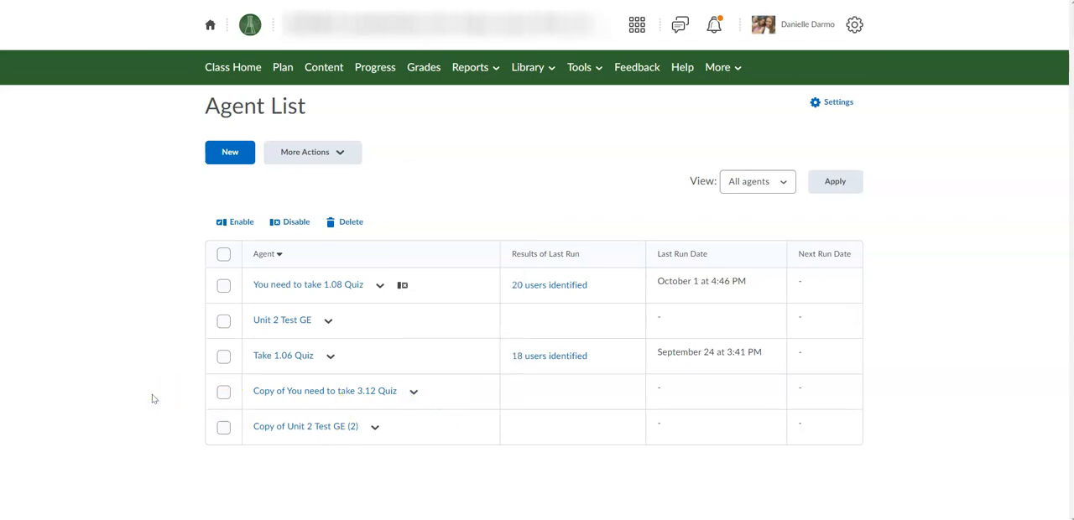